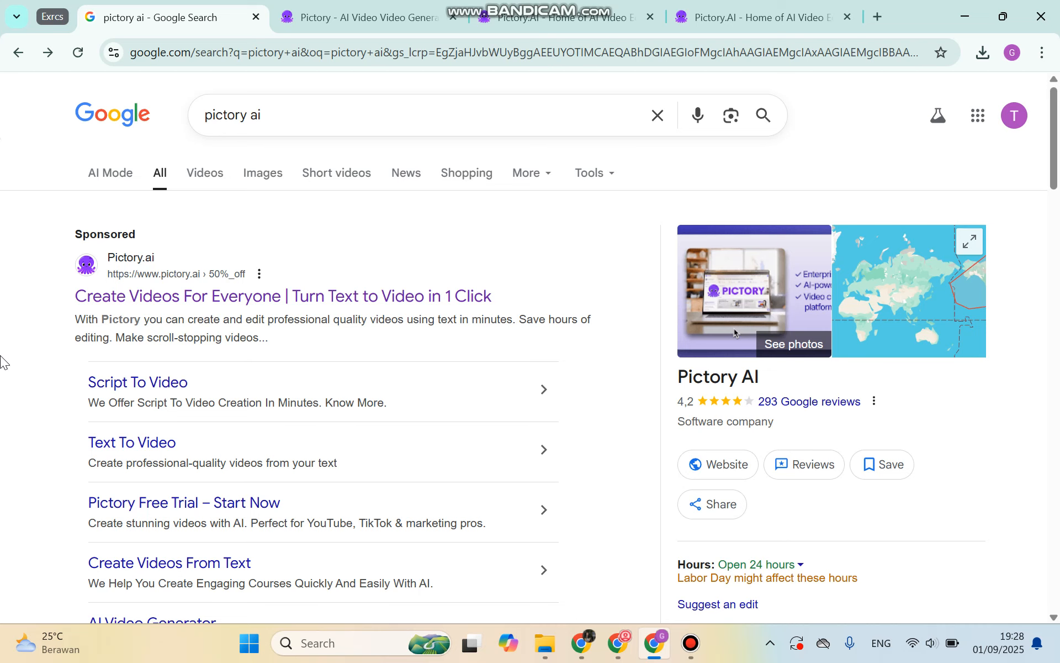
- Look over the Google results for pictory ai and the features, tools and use cases offered on the Pictory website
{"action": "left_click", "coordinate": [271, 20]}
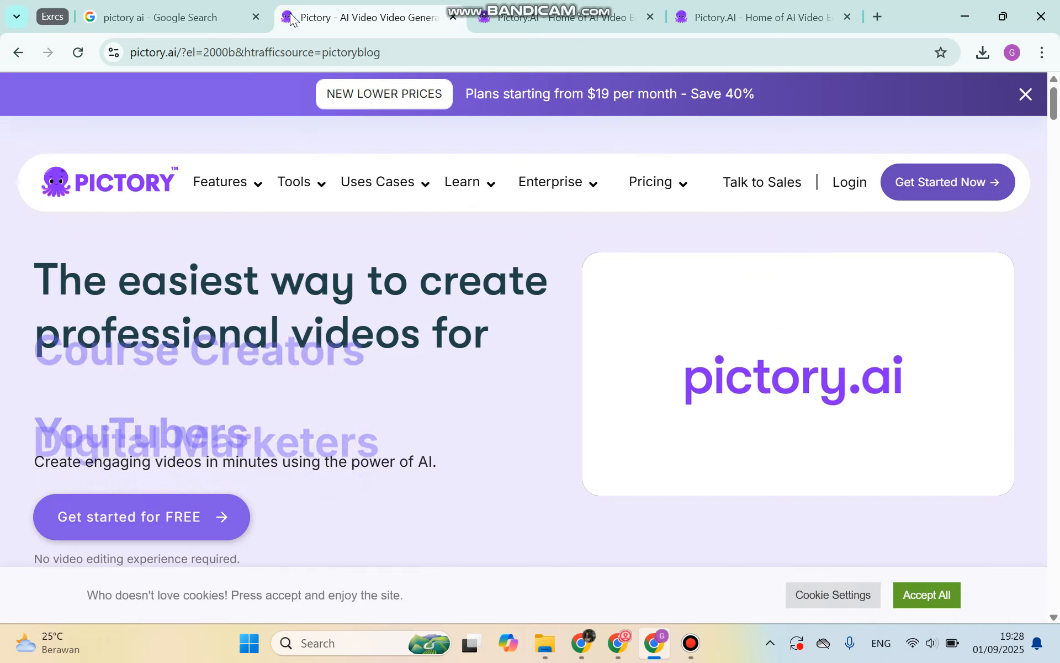
{"action": "left_click", "coordinate": [221, 17]}
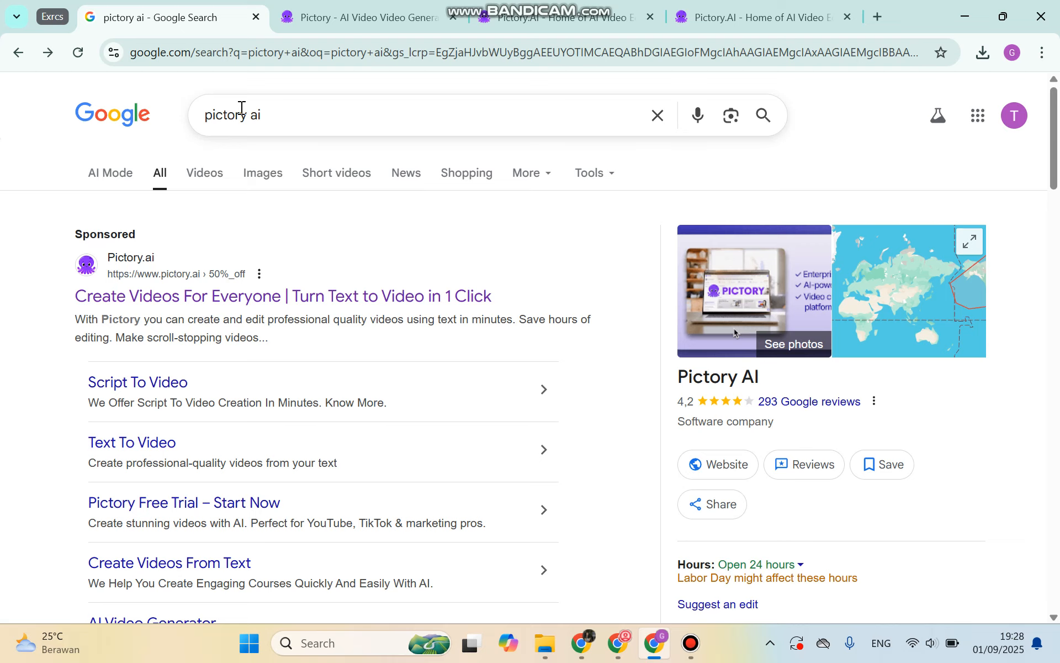
{"action": "scroll", "coordinate": [183, 331], "scroll_direction": "down", "scroll_amount": 1}
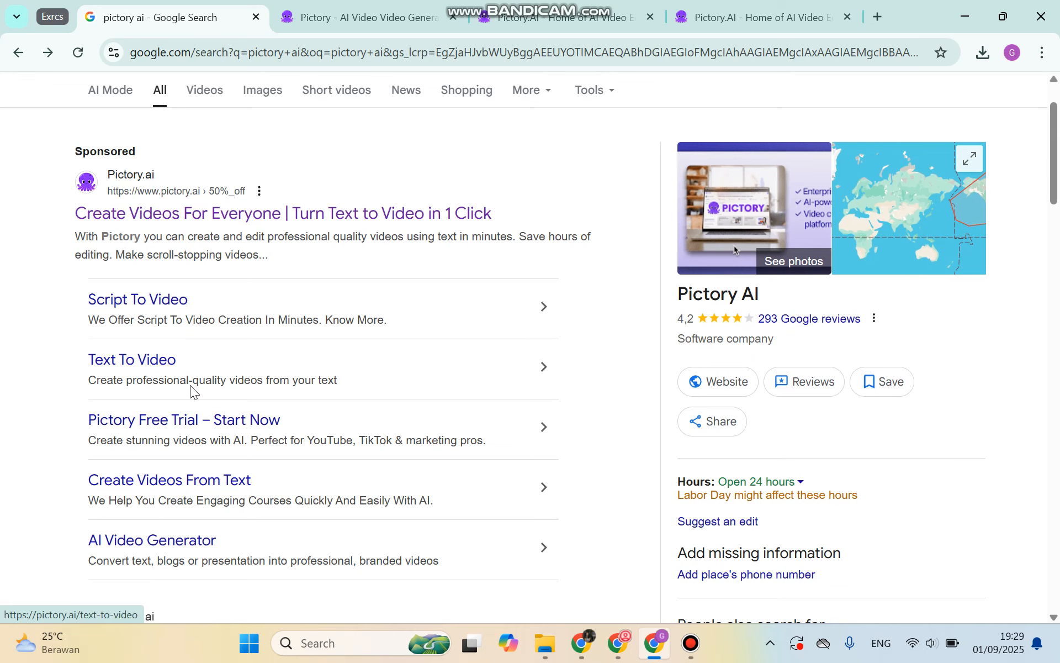
{"action": "left_click", "coordinate": [373, 16]}
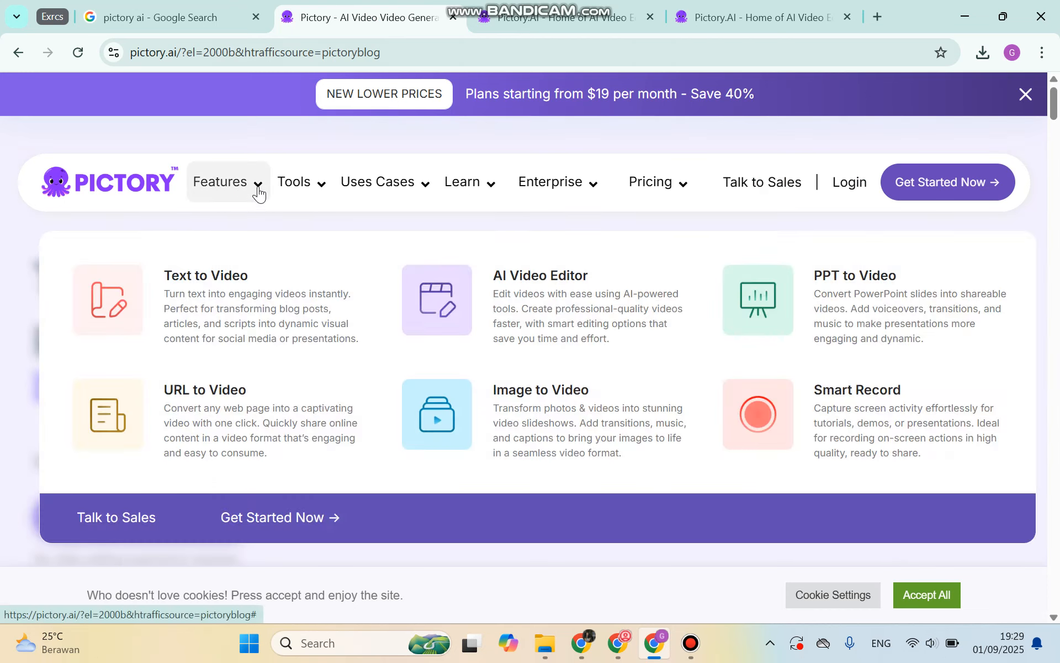
{"action": "mouse_move", "coordinate": [292, 192]}
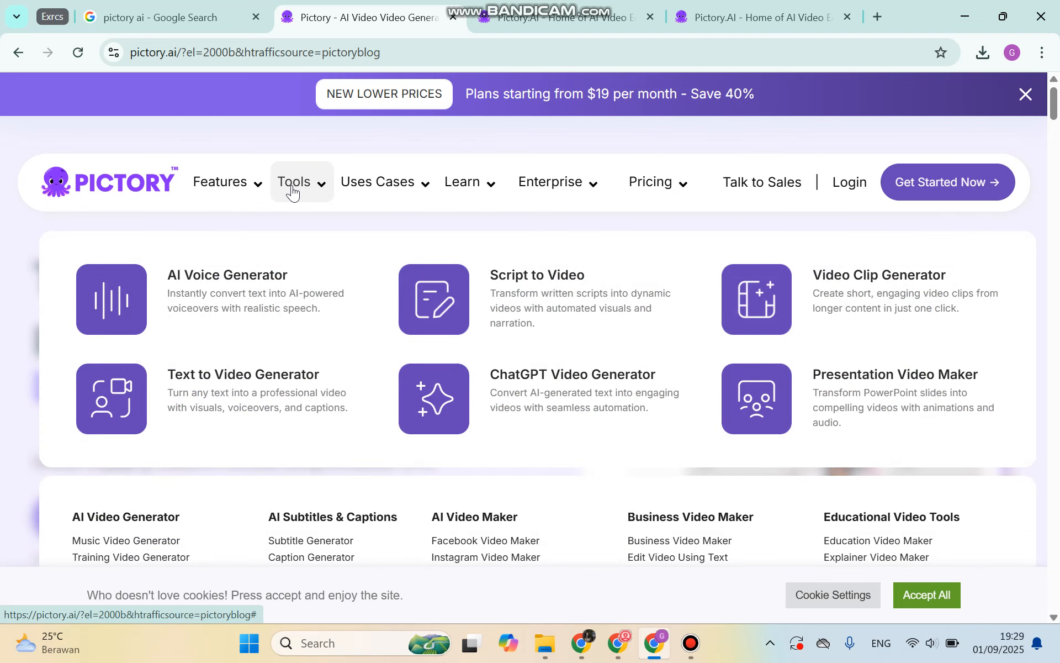
{"action": "mouse_move", "coordinate": [223, 188]}
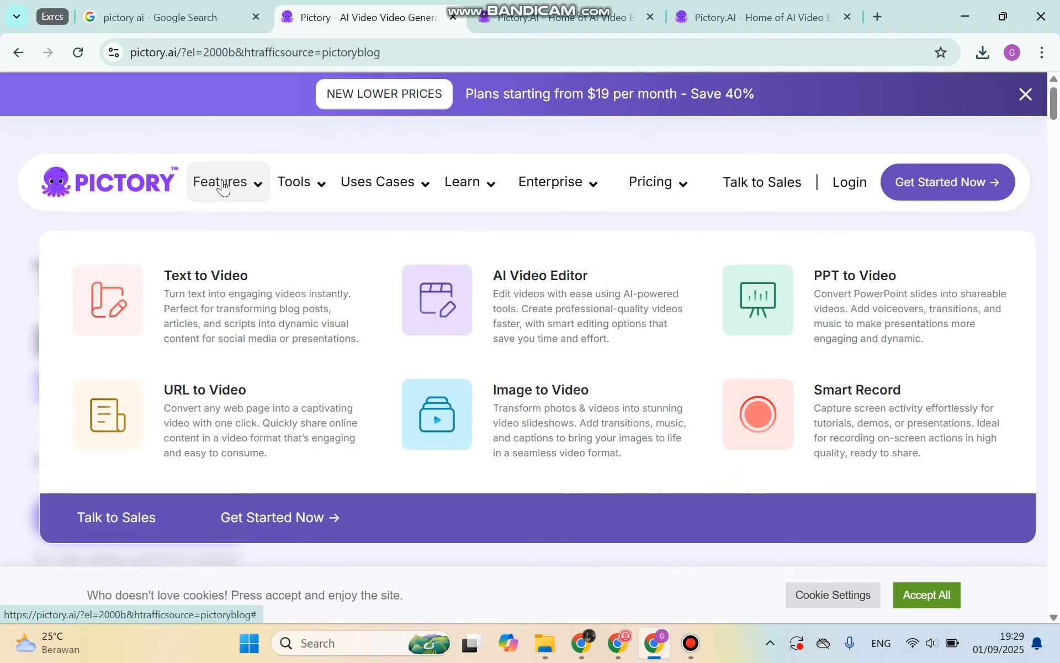
{"action": "mouse_move", "coordinate": [362, 191]}
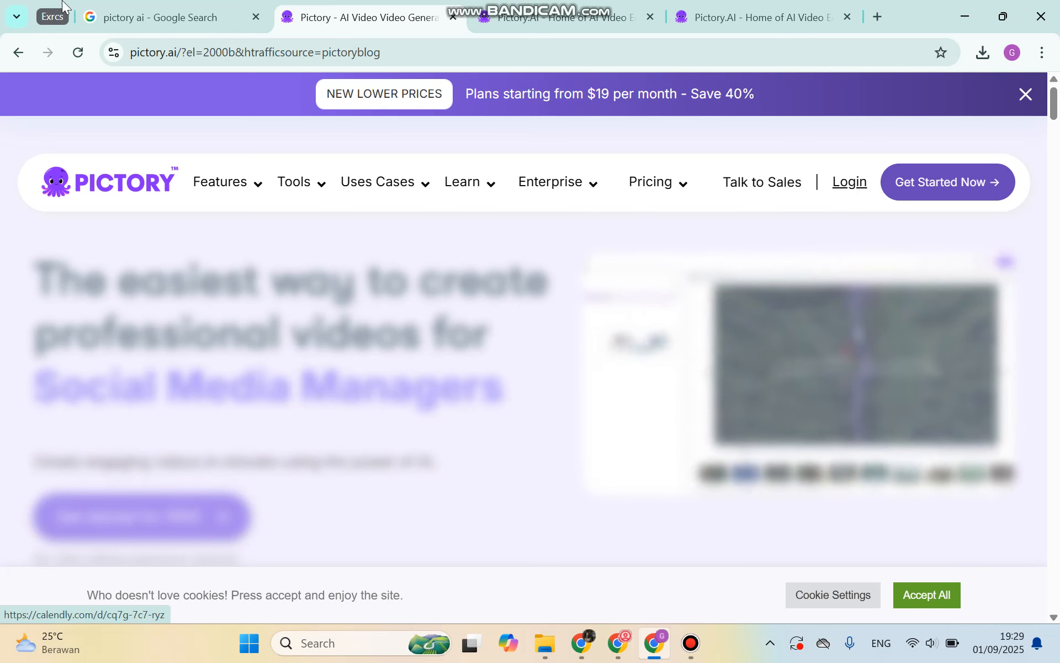
- Switch to the Pictory web app, examine the annual subscription plans, and return to its home page
{"action": "left_click", "coordinate": [492, 17]}
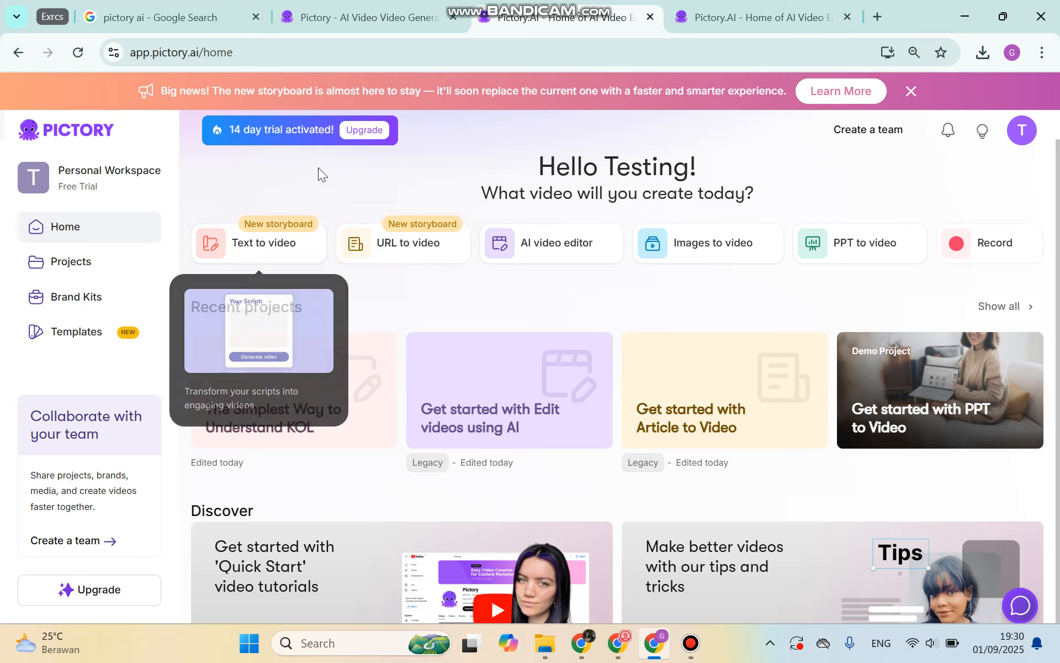
{"action": "left_click", "coordinate": [367, 134]}
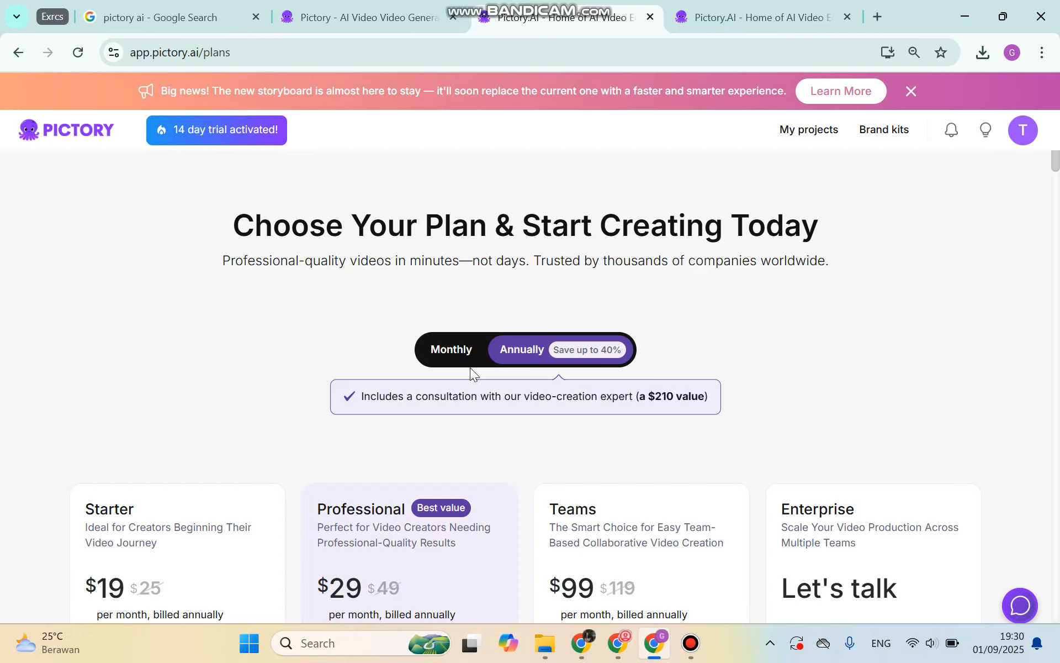
{"action": "scroll", "coordinate": [579, 370], "scroll_direction": "down", "scroll_amount": 6}
{"action": "scroll", "coordinate": [578, 370], "scroll_direction": "up", "scroll_amount": 3}
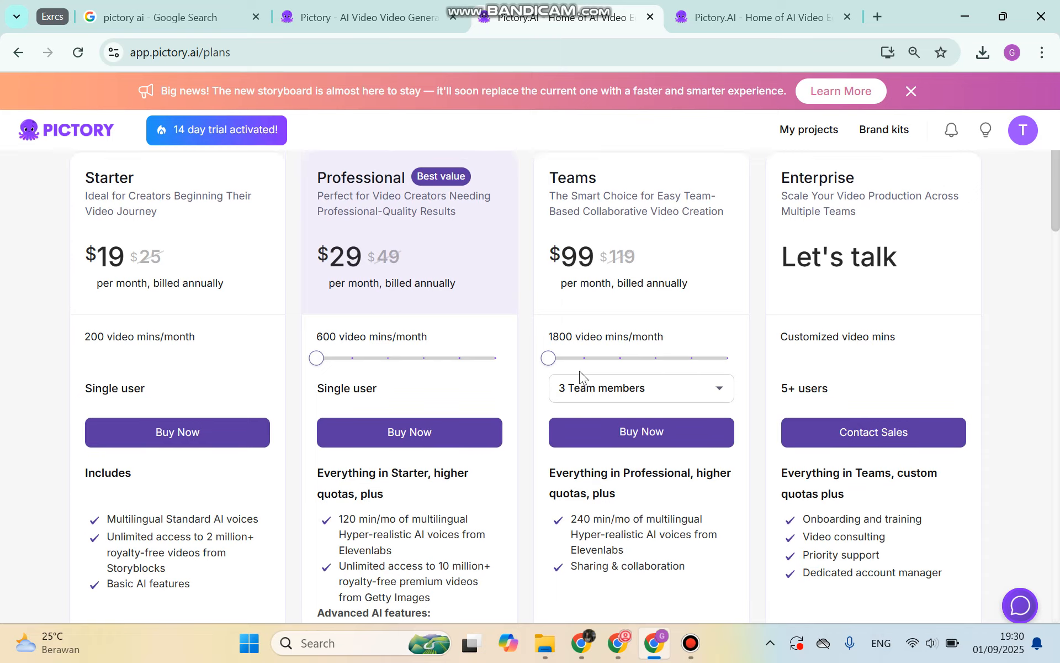
{"action": "scroll", "coordinate": [579, 379], "scroll_direction": "up", "scroll_amount": 2}
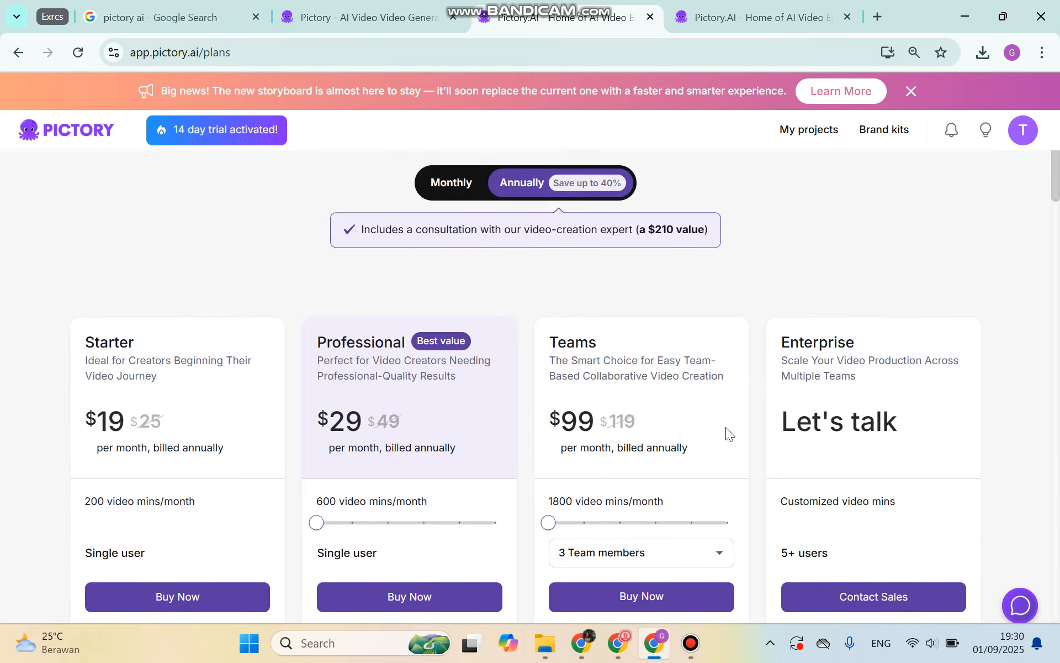
{"action": "scroll", "coordinate": [725, 426], "scroll_direction": "down", "scroll_amount": 2}
{"action": "left_click", "coordinate": [18, 53]}
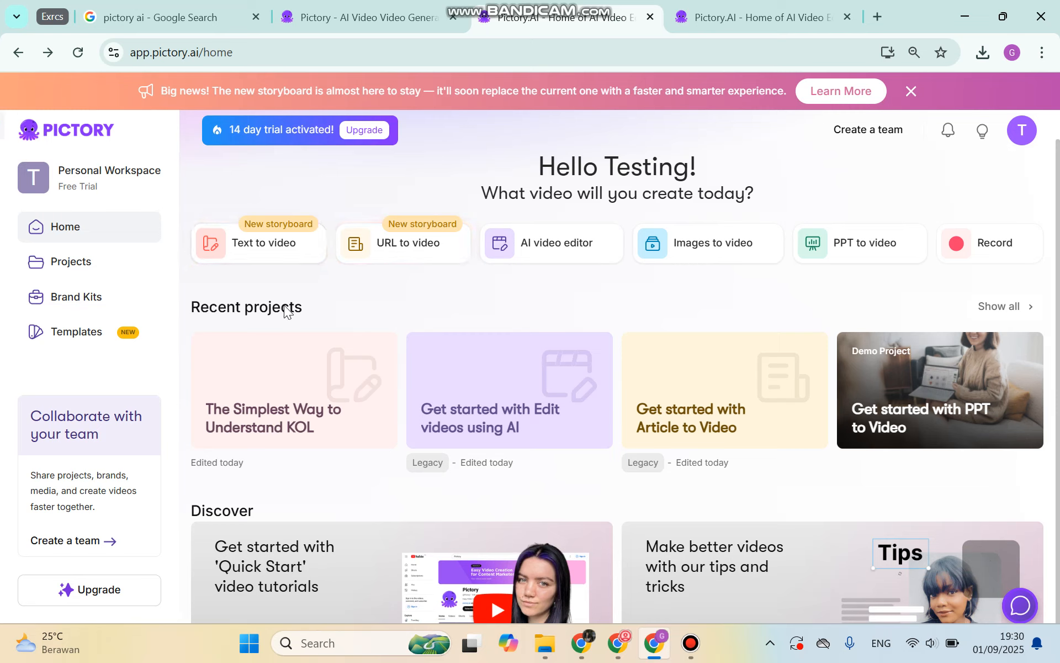
- Preview the video creation options on the home page, from Text to video through PPT to video and Record
{"action": "mouse_move", "coordinate": [263, 257]}
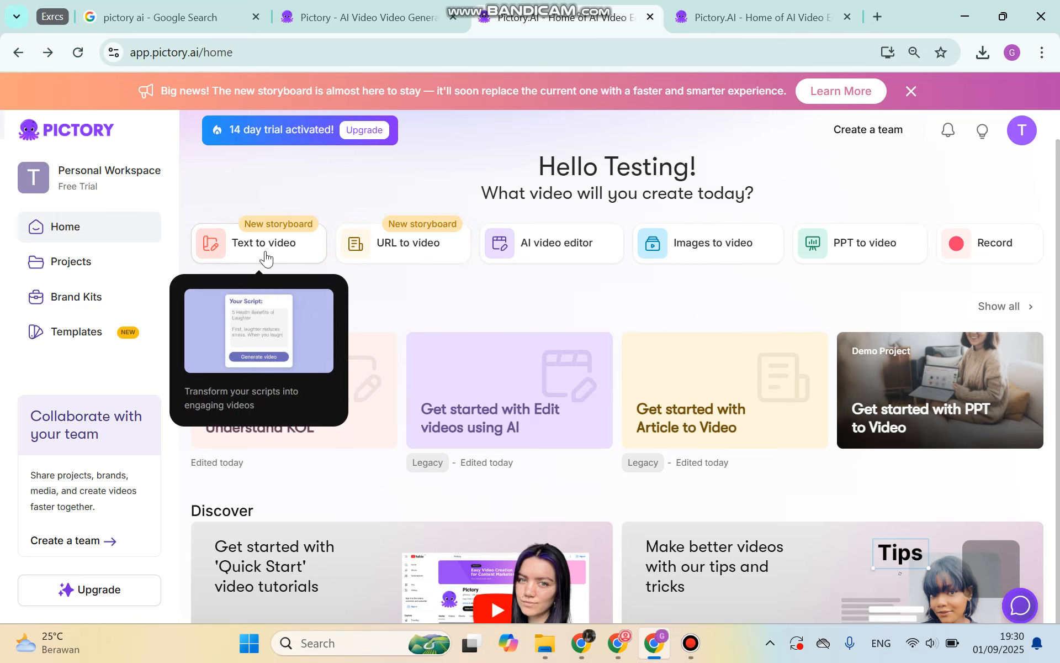
{"action": "mouse_move", "coordinate": [455, 259]}
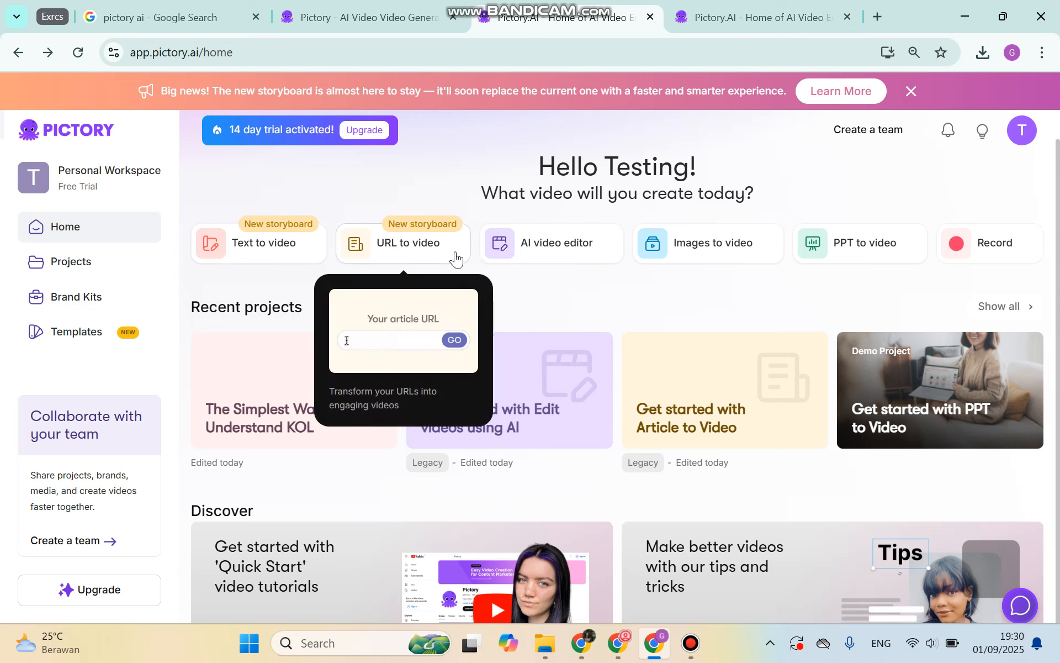
{"action": "mouse_move", "coordinate": [557, 256]}
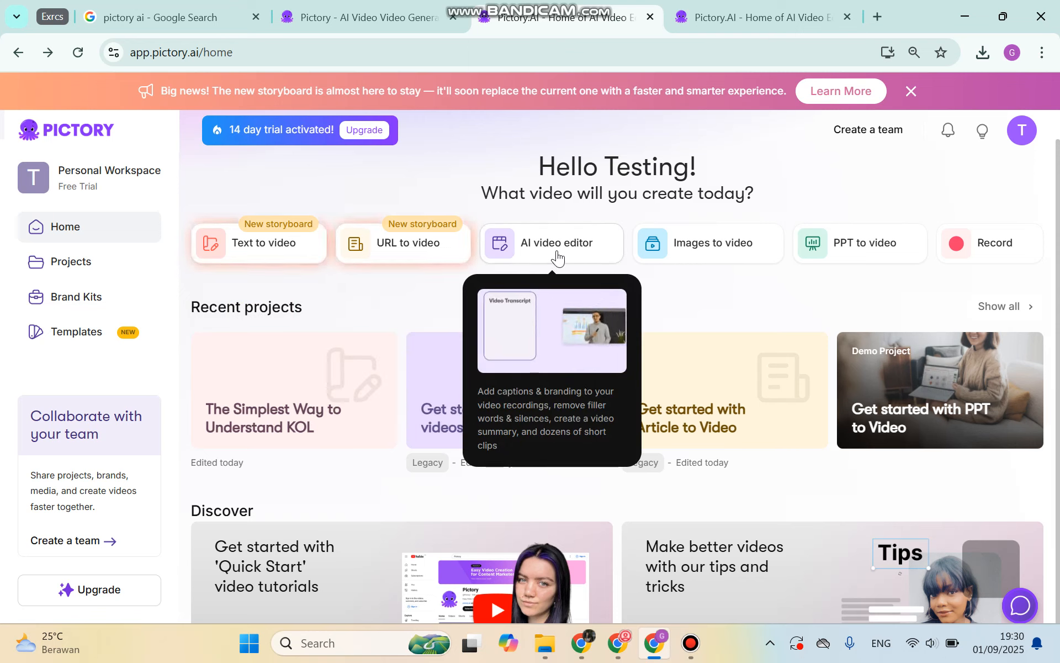
{"action": "mouse_move", "coordinate": [719, 253]}
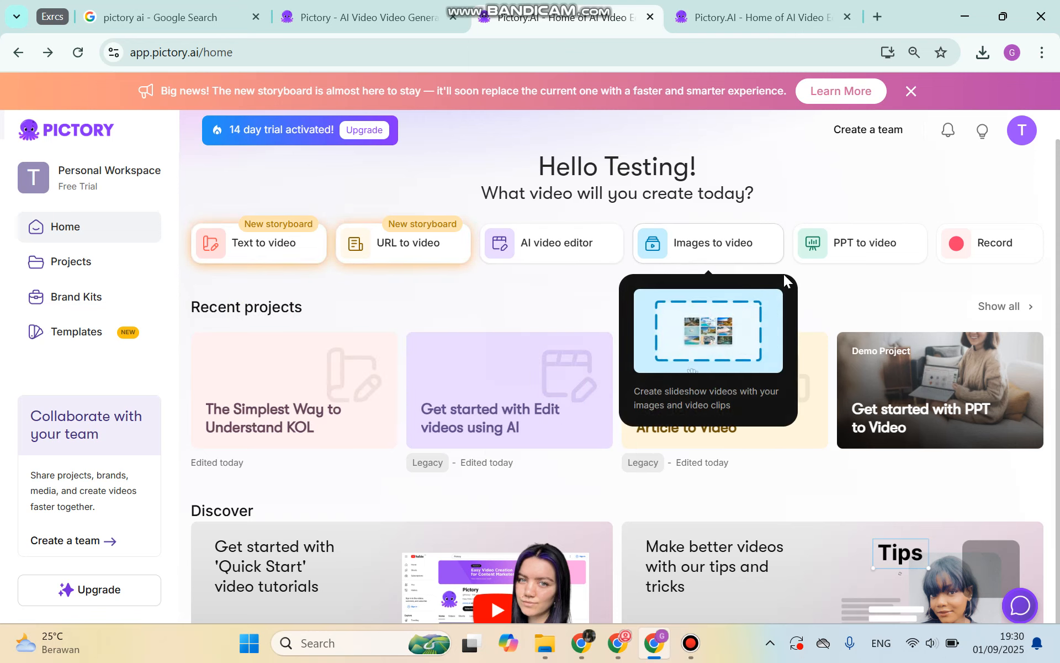
{"action": "mouse_move", "coordinate": [870, 255]}
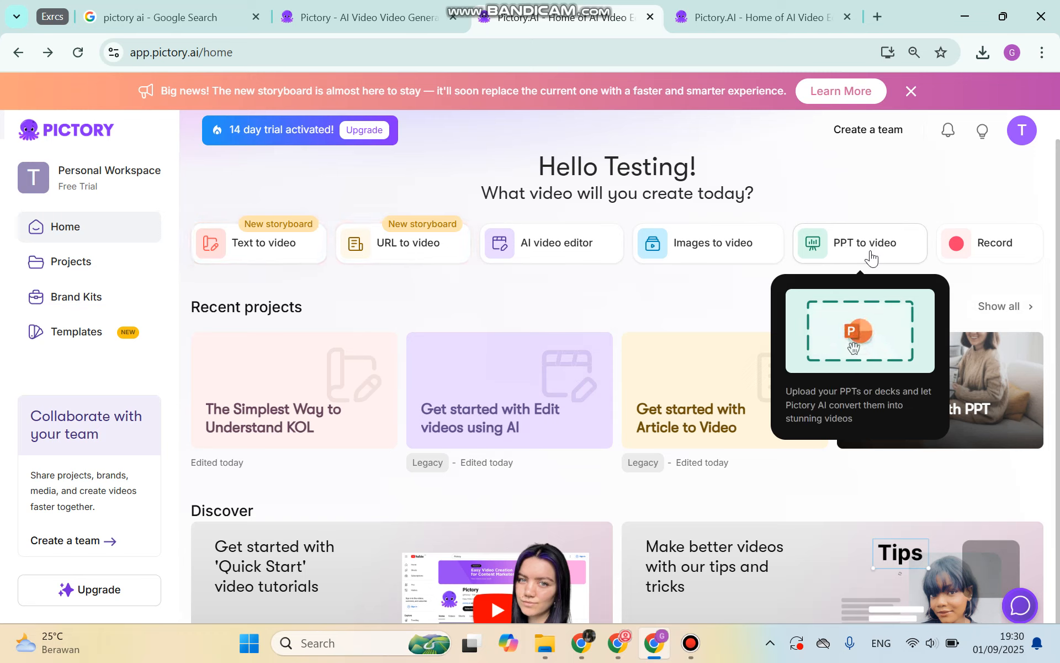
{"action": "mouse_move", "coordinate": [972, 255]}
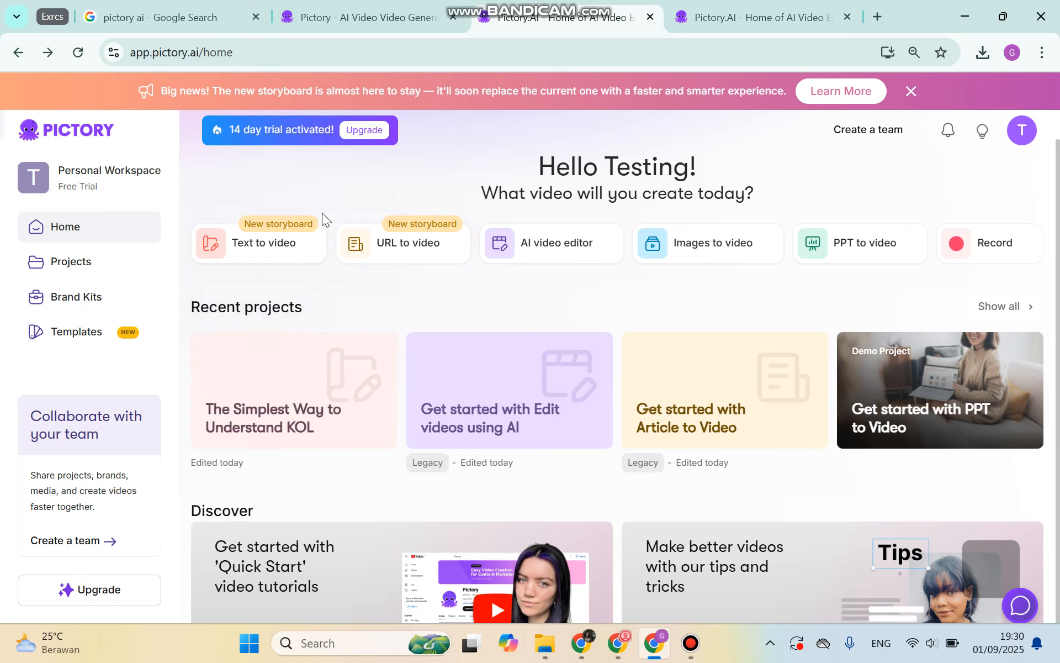
- In the open text-to-video project about understanding KOL, generate a new script from the idea for YouTube with a length of 1min
{"action": "left_click", "coordinate": [296, 255]}
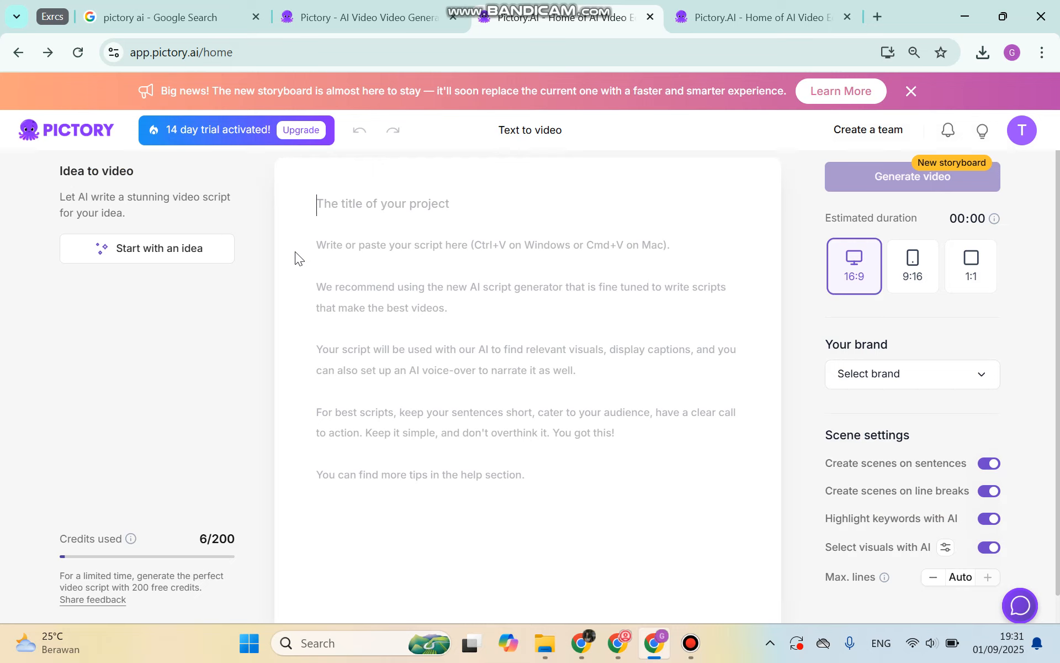
{"action": "left_click", "coordinate": [706, 12]}
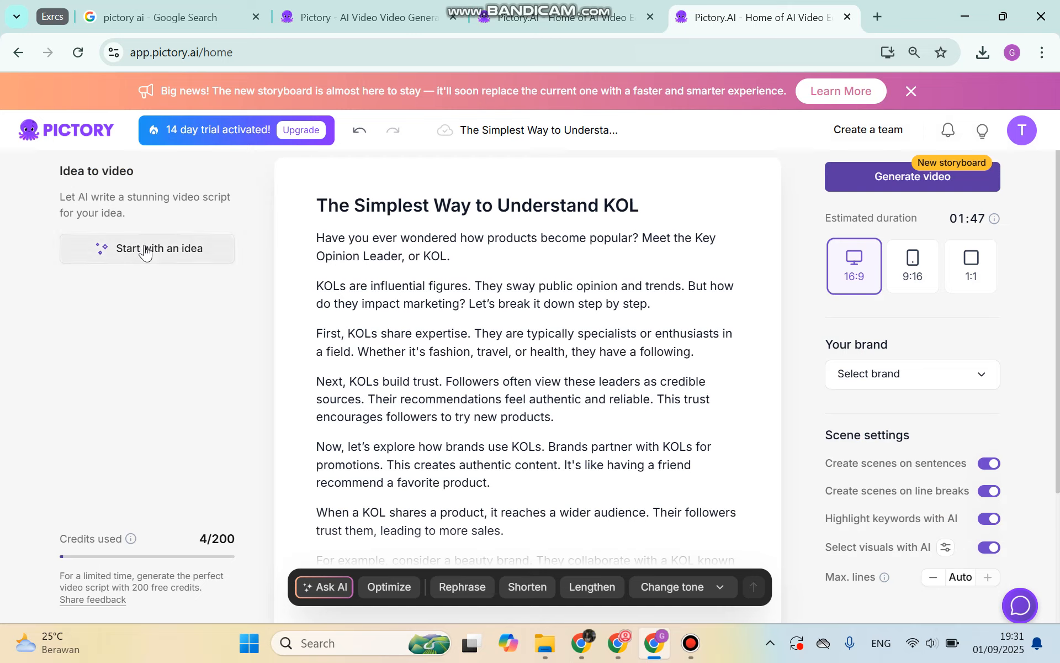
{"action": "left_click", "coordinate": [202, 267]}
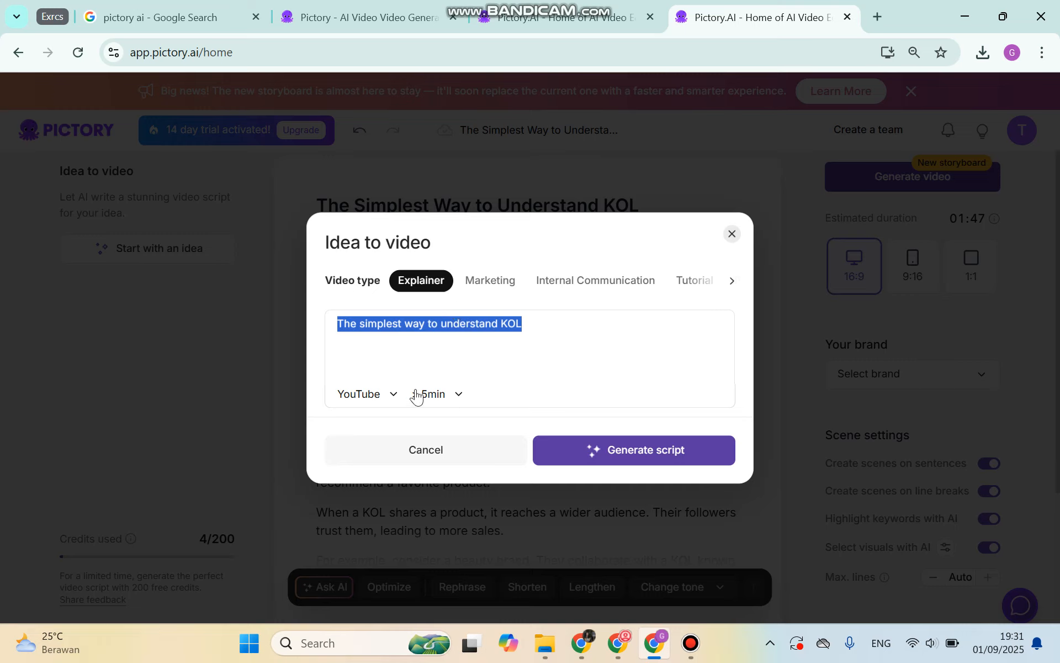
{"action": "left_click", "coordinate": [373, 398]}
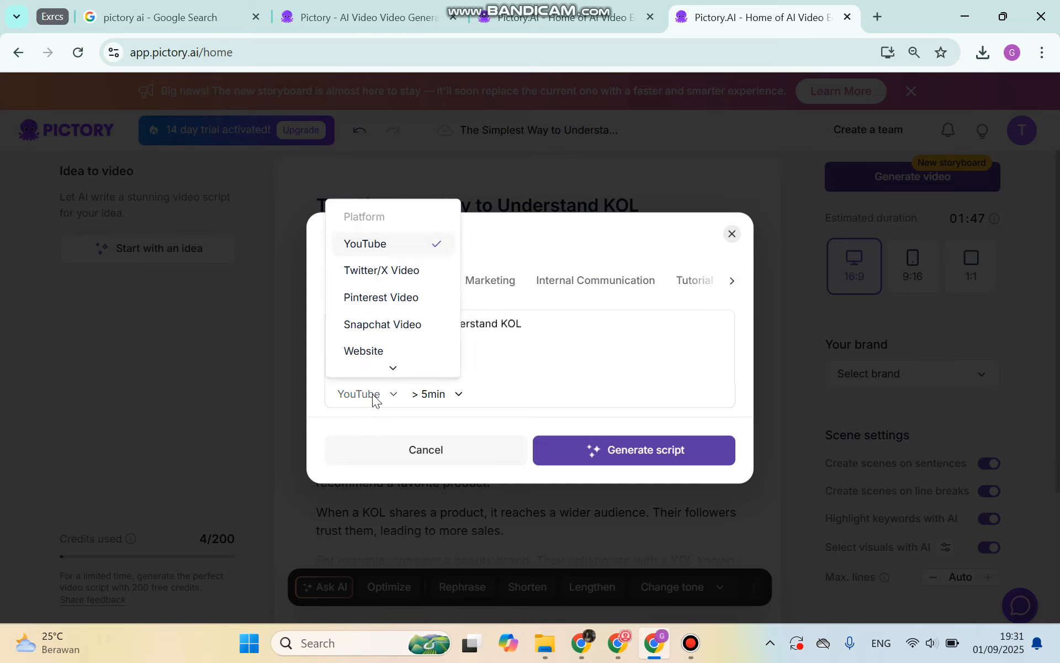
{"action": "left_click", "coordinate": [423, 253]}
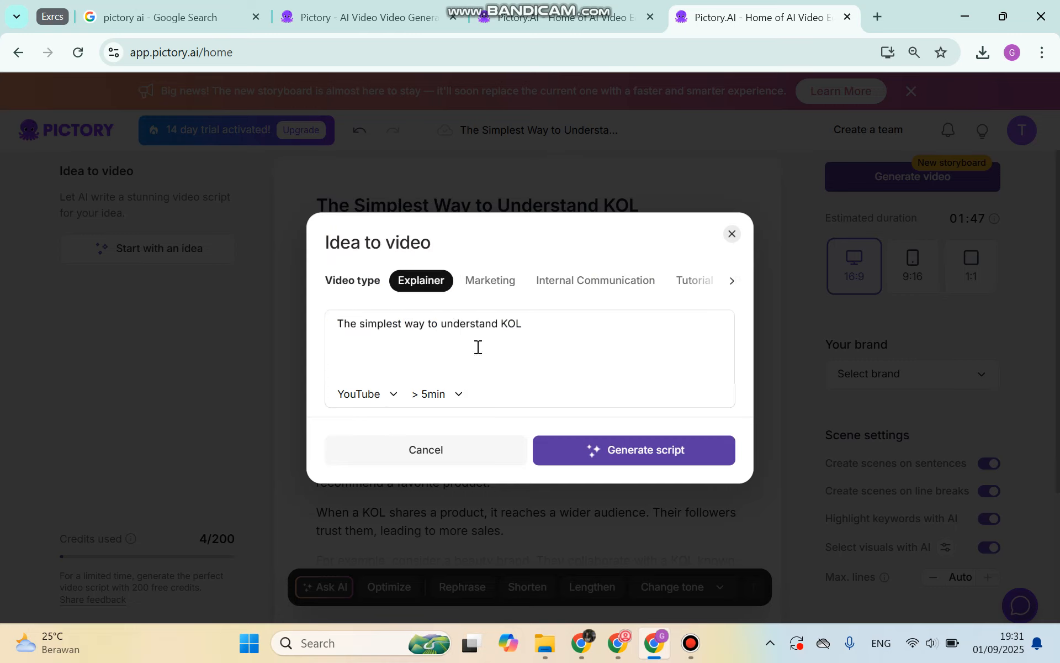
{"action": "left_click", "coordinate": [436, 396]}
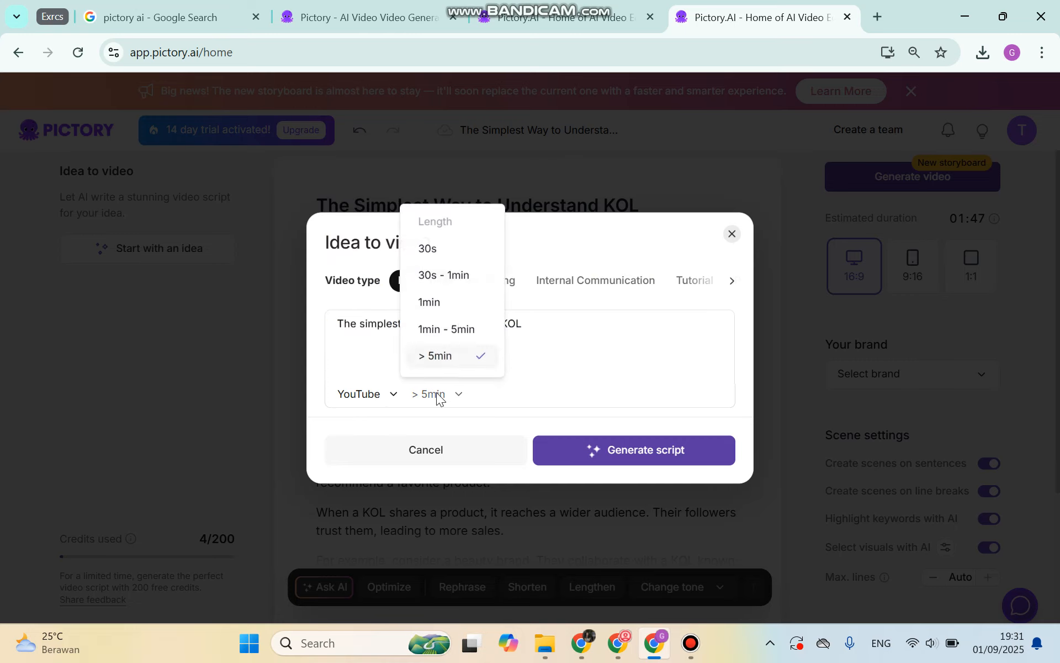
{"action": "left_click", "coordinate": [442, 312]}
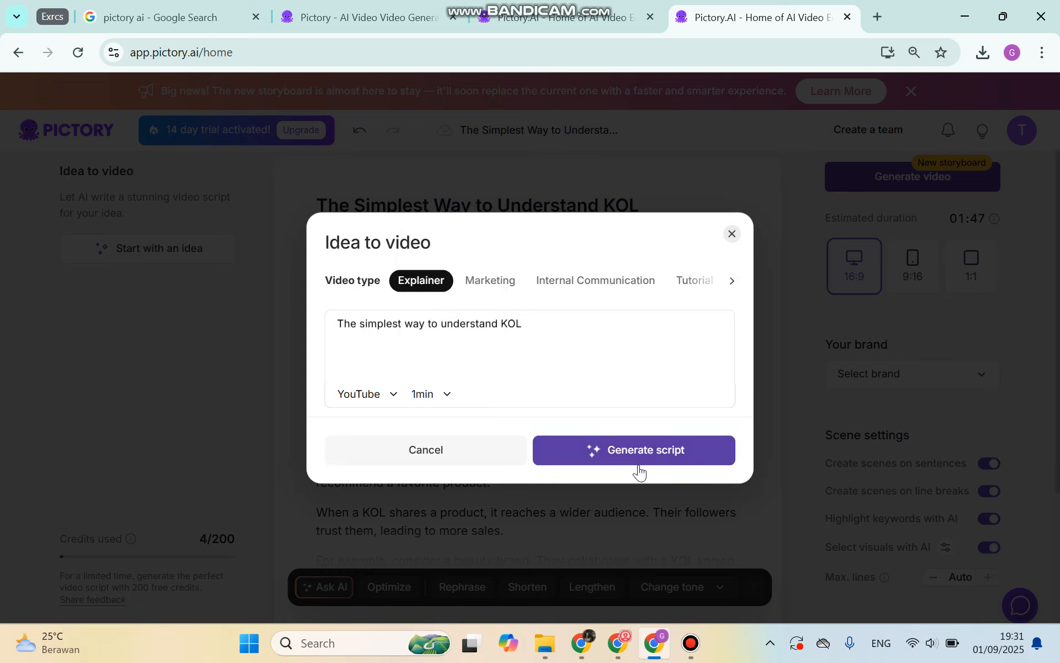
{"action": "left_click", "coordinate": [609, 454]}
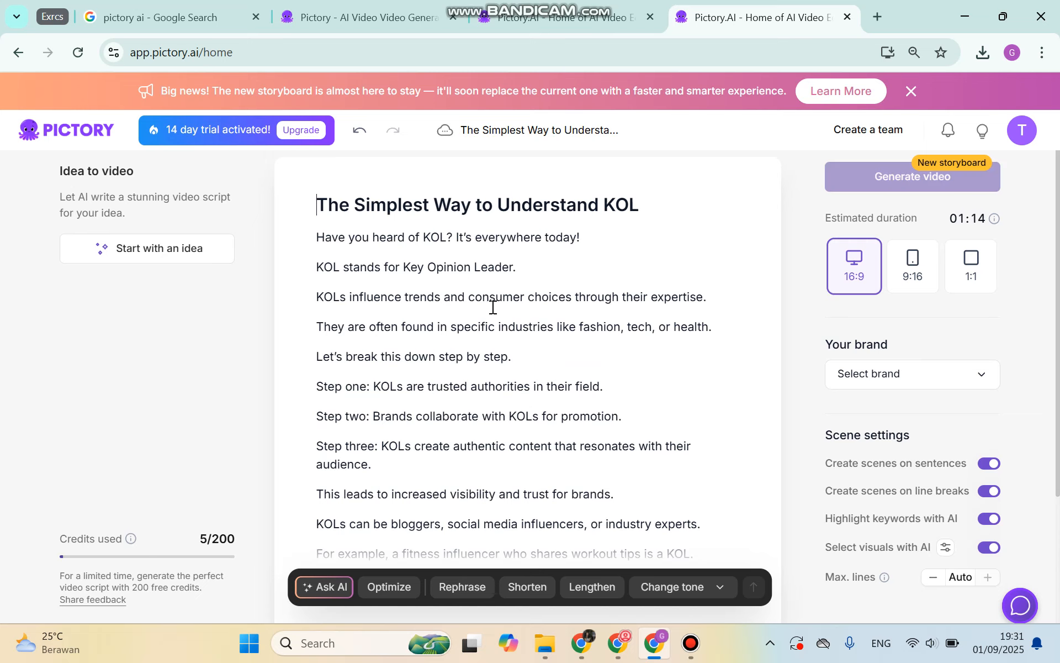
- Read through the generated KOL script, shorten it with the AI, and replace the script with the shortened version
{"action": "scroll", "coordinate": [493, 307], "scroll_direction": "down", "scroll_amount": 4}
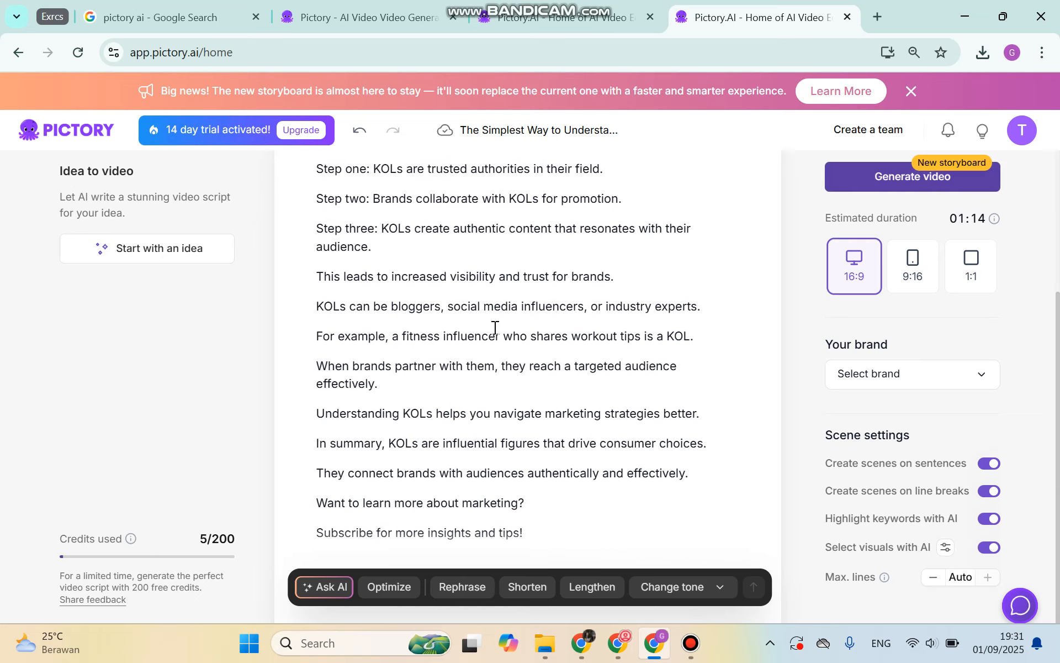
{"action": "scroll", "coordinate": [495, 328], "scroll_direction": "up", "scroll_amount": 4}
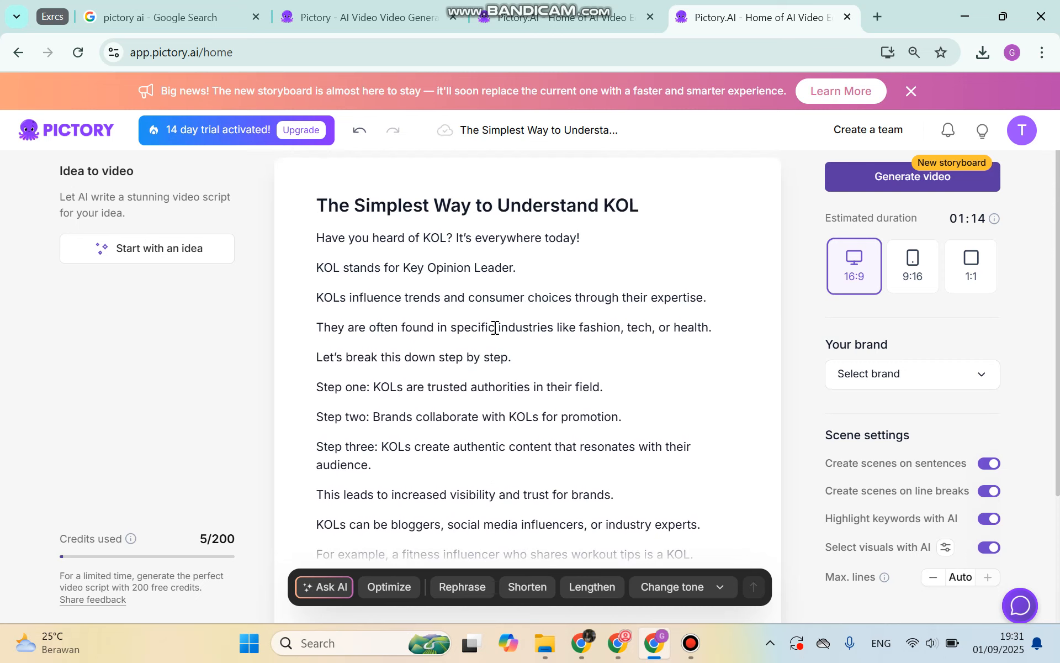
{"action": "scroll", "coordinate": [449, 297], "scroll_direction": "down", "scroll_amount": 4}
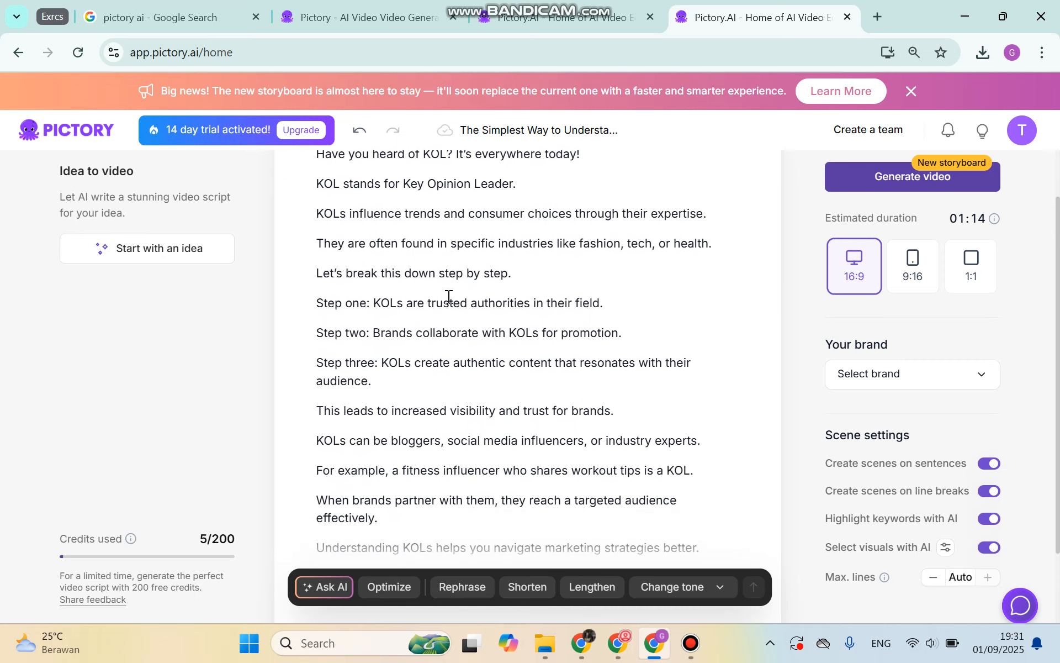
{"action": "scroll", "coordinate": [468, 405], "scroll_direction": "up", "scroll_amount": 3}
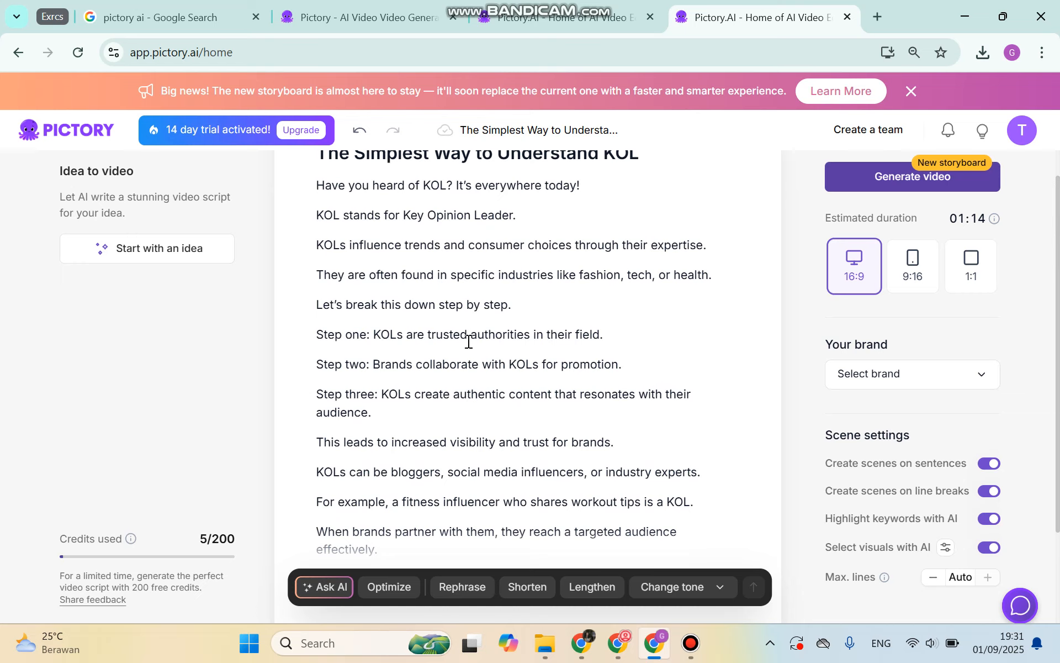
{"action": "left_click", "coordinate": [531, 586]}
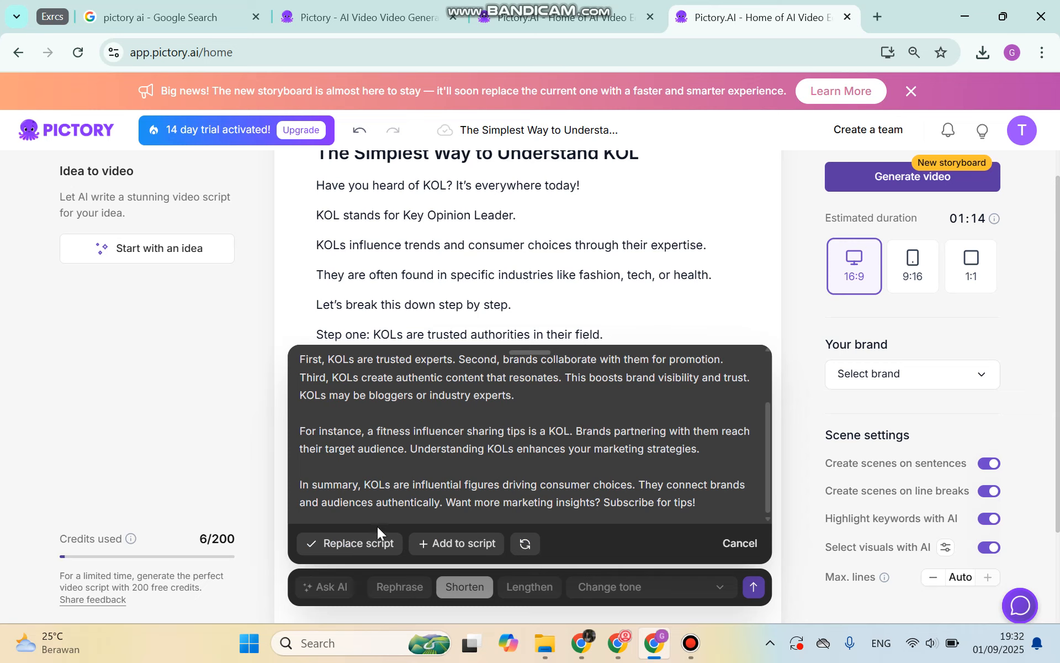
{"action": "scroll", "coordinate": [401, 447], "scroll_direction": "up", "scroll_amount": 3}
{"action": "scroll", "coordinate": [401, 447], "scroll_direction": "down", "scroll_amount": 4}
{"action": "left_click", "coordinate": [353, 543]}
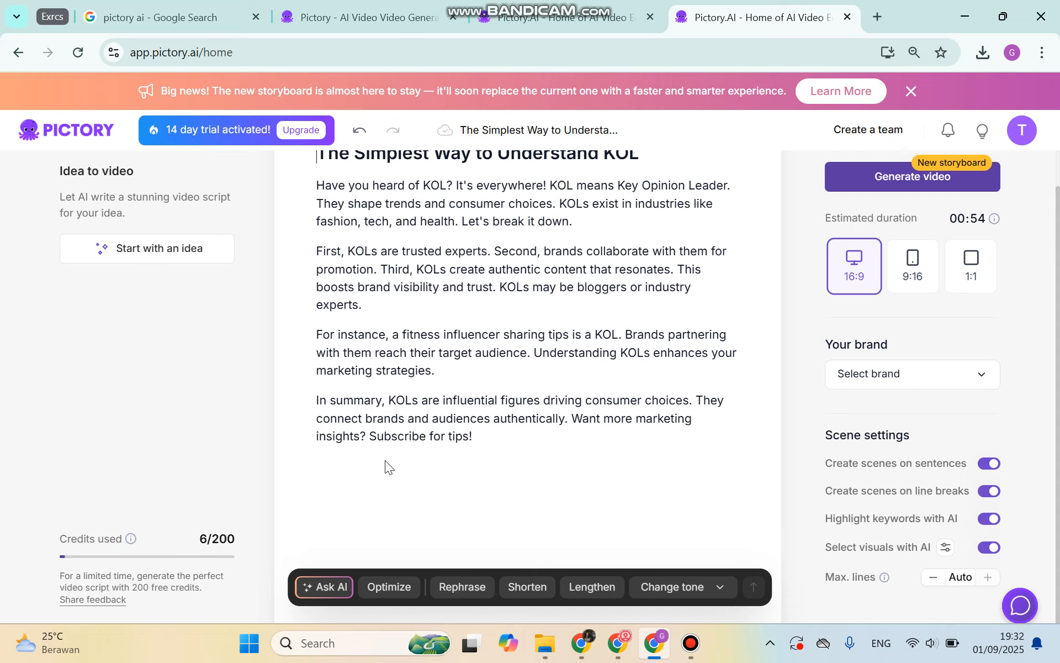
- Set the video's aspect ratio to 1:1 and generate the video from the shortened script
{"action": "scroll", "coordinate": [495, 424], "scroll_direction": "down", "scroll_amount": 1}
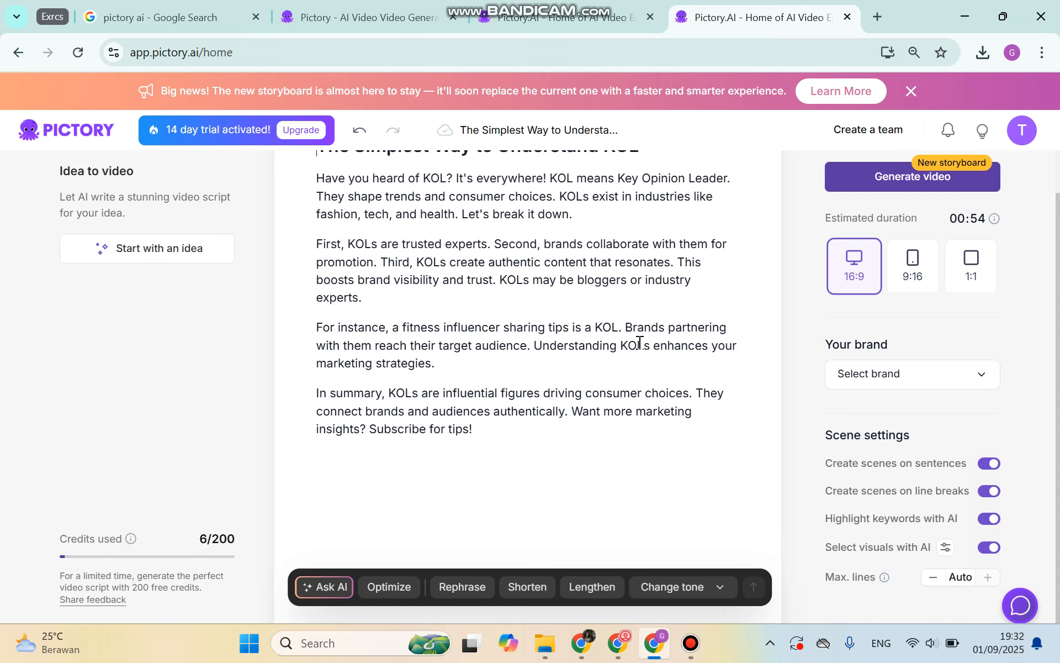
{"action": "scroll", "coordinate": [523, 276], "scroll_direction": "up", "scroll_amount": 1}
{"action": "scroll", "coordinate": [524, 277], "scroll_direction": "down", "scroll_amount": 1}
{"action": "left_click", "coordinate": [979, 274]}
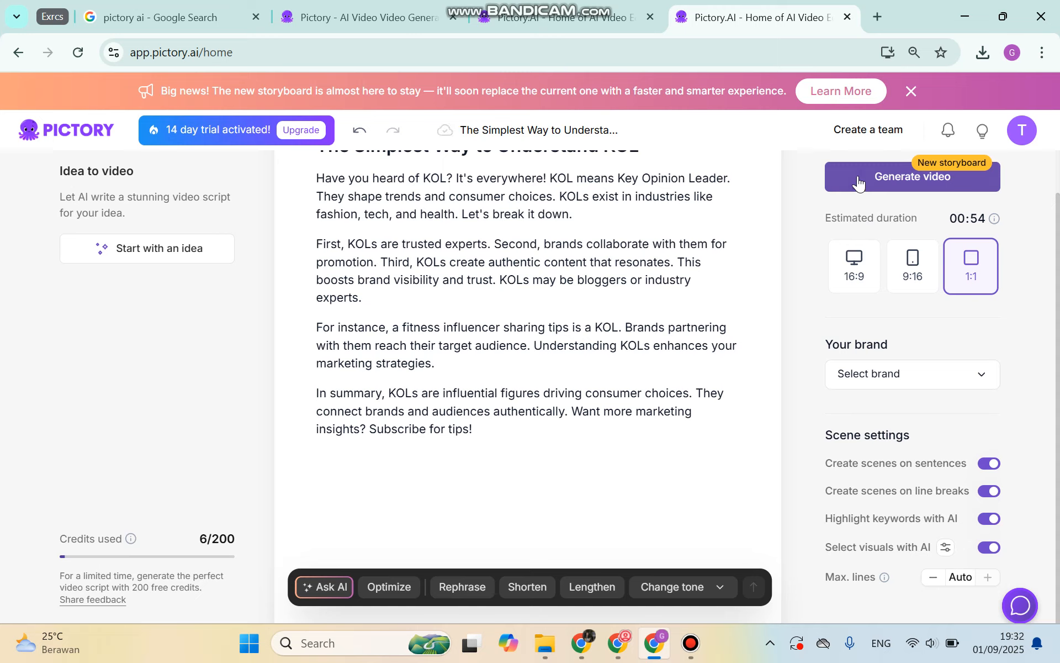
{"action": "left_click", "coordinate": [859, 179]}
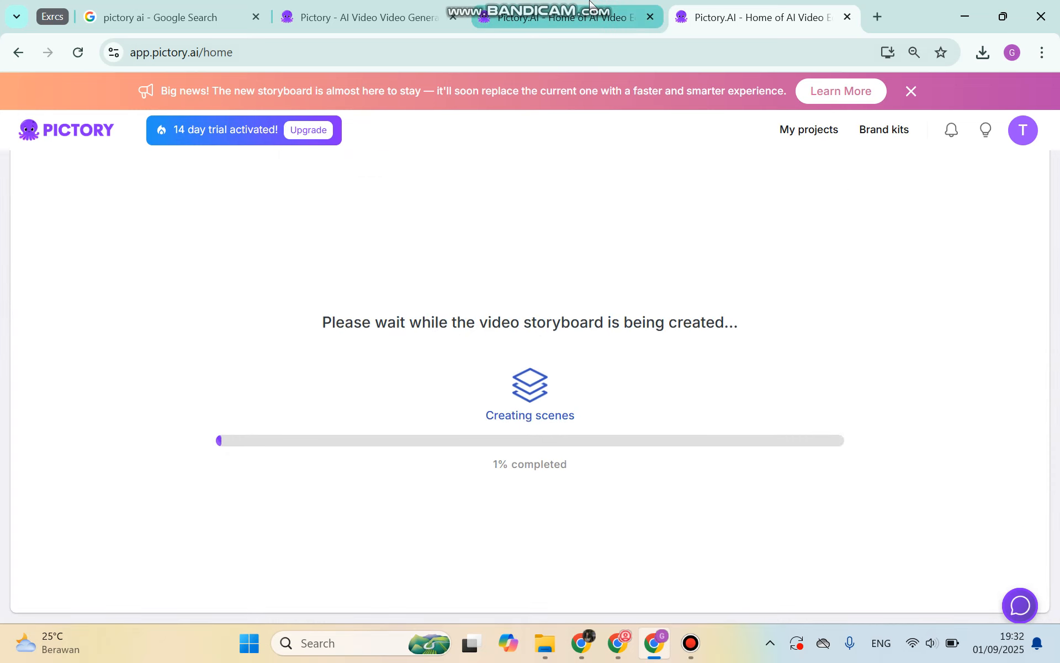
- Read through the scene texts of the generated KOL storyboard, from the first scene to the last
{"action": "mouse_move", "coordinate": [596, 11]}
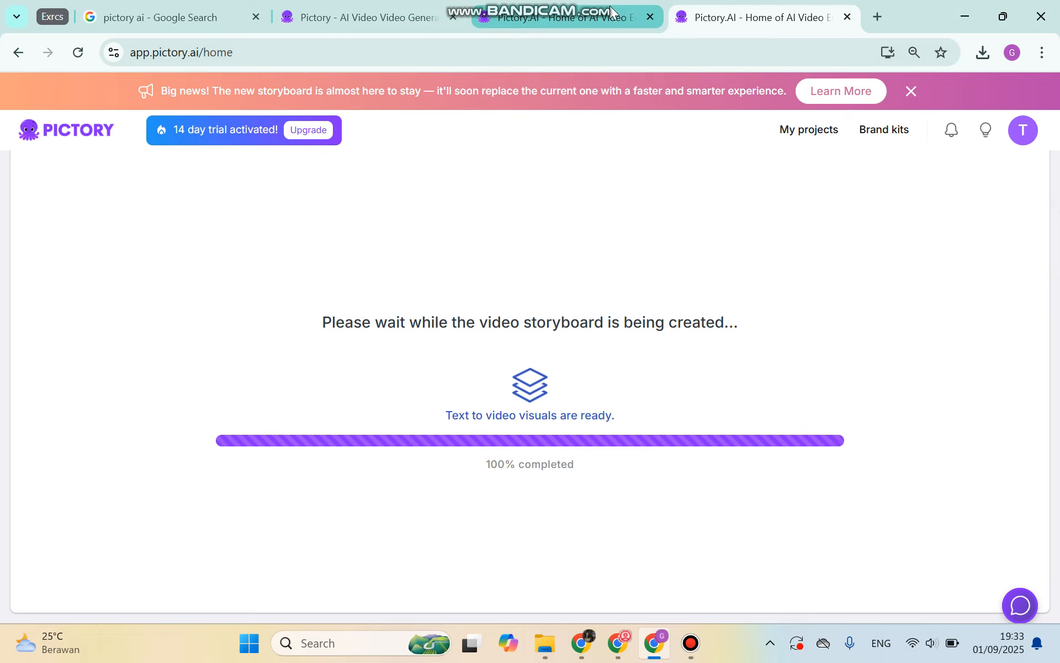
{"action": "mouse_move", "coordinate": [554, 4]}
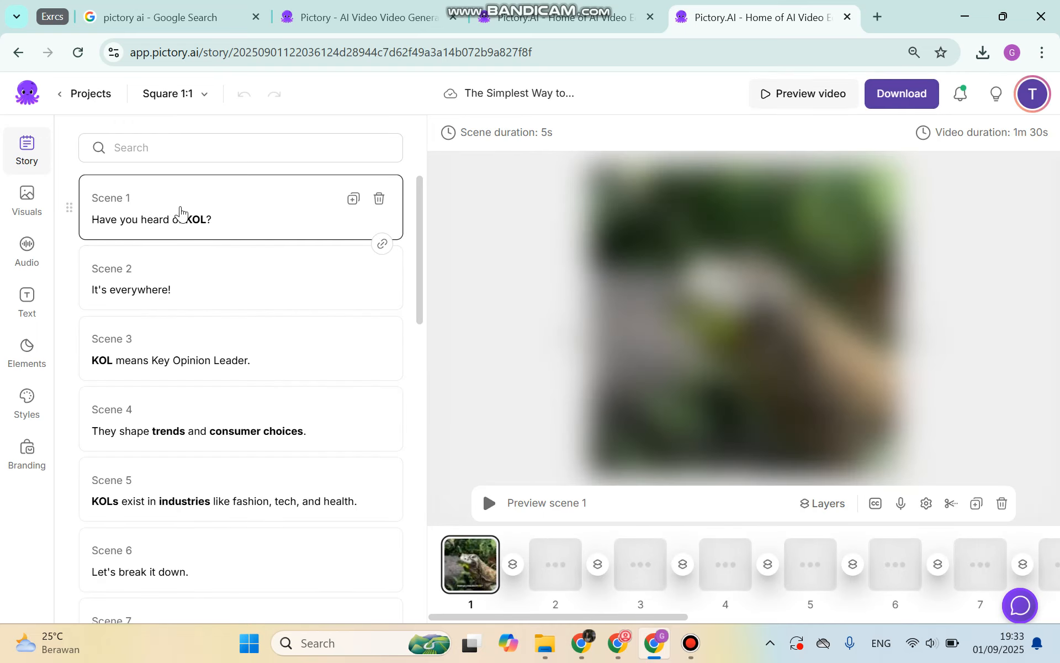
{"action": "scroll", "coordinate": [374, 320], "scroll_direction": "down", "scroll_amount": 2}
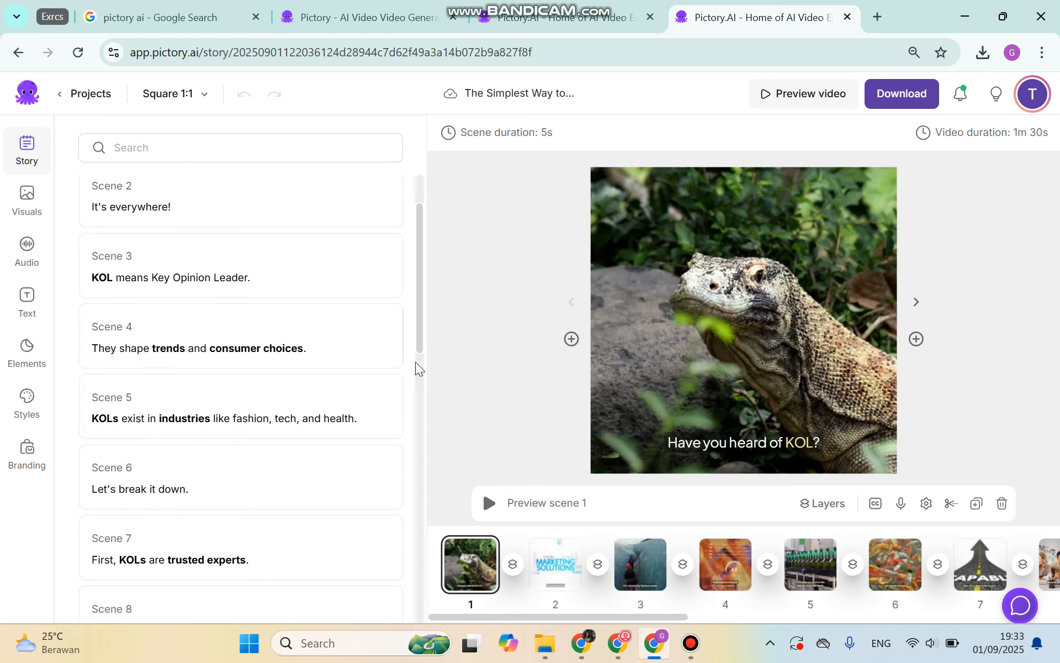
{"action": "left_click_drag", "start_coordinate": [417, 366], "coordinate": [401, 659]}
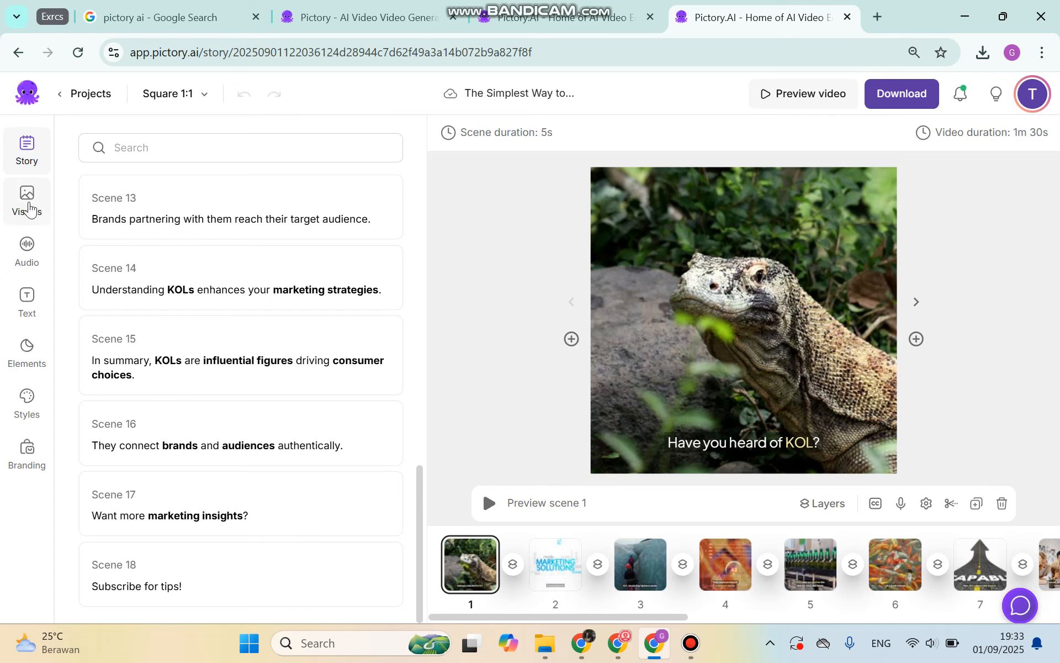
- Look through the editor's visuals library, voiceovers, text, elements, styles and branding options, and return to the story scenes
{"action": "left_click", "coordinate": [28, 208]}
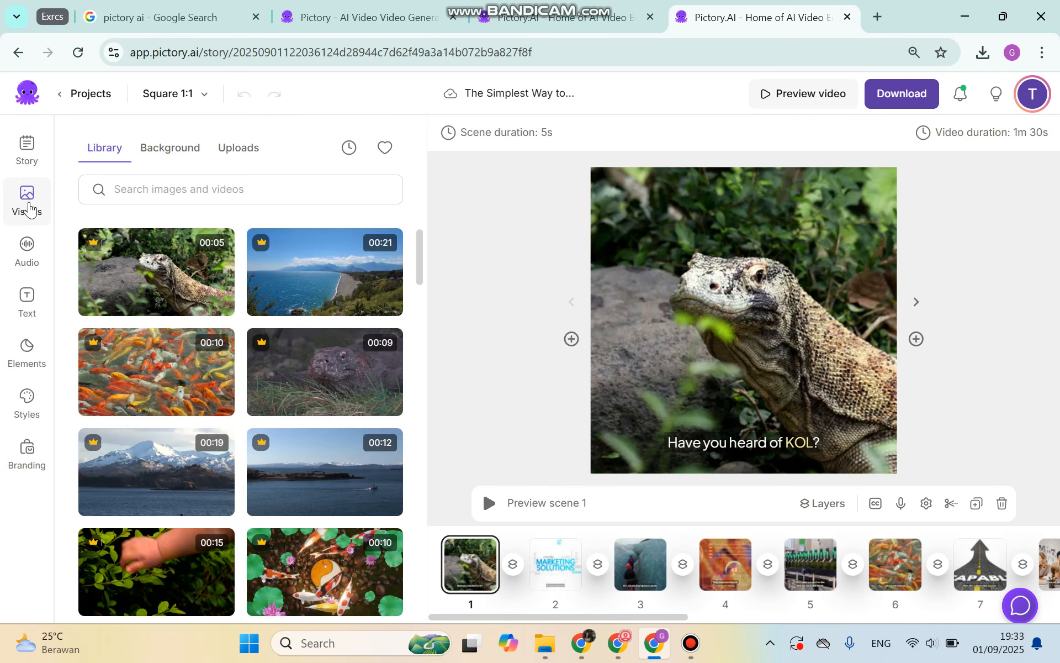
{"action": "scroll", "coordinate": [151, 381], "scroll_direction": "down", "scroll_amount": 2}
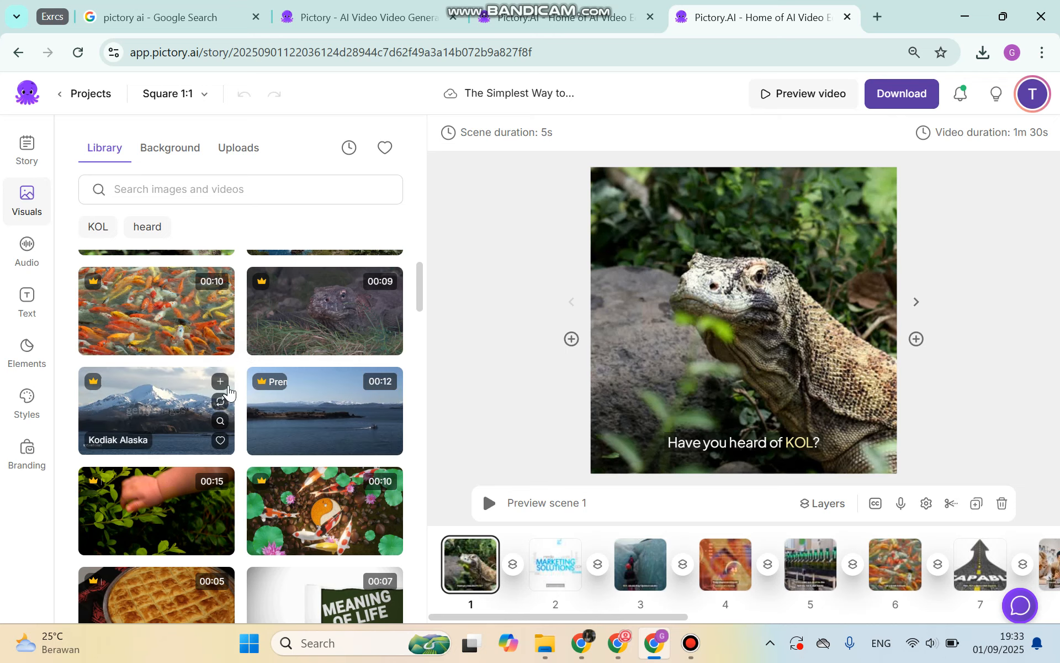
{"action": "left_click_drag", "start_coordinate": [24, 256], "coordinate": [32, 261]}
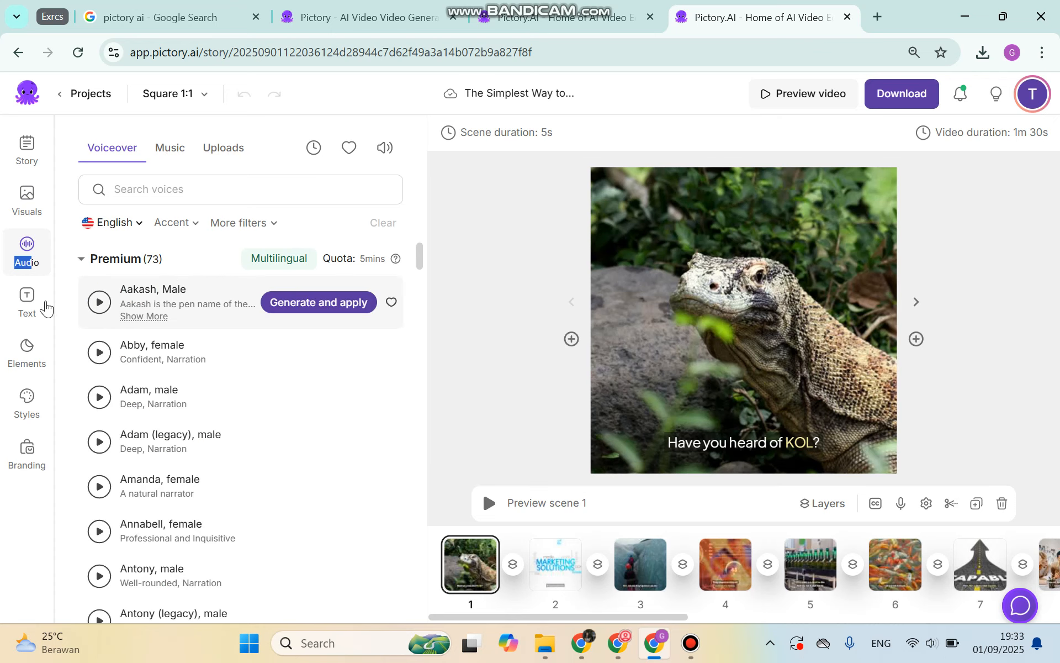
{"action": "left_click", "coordinate": [43, 308]}
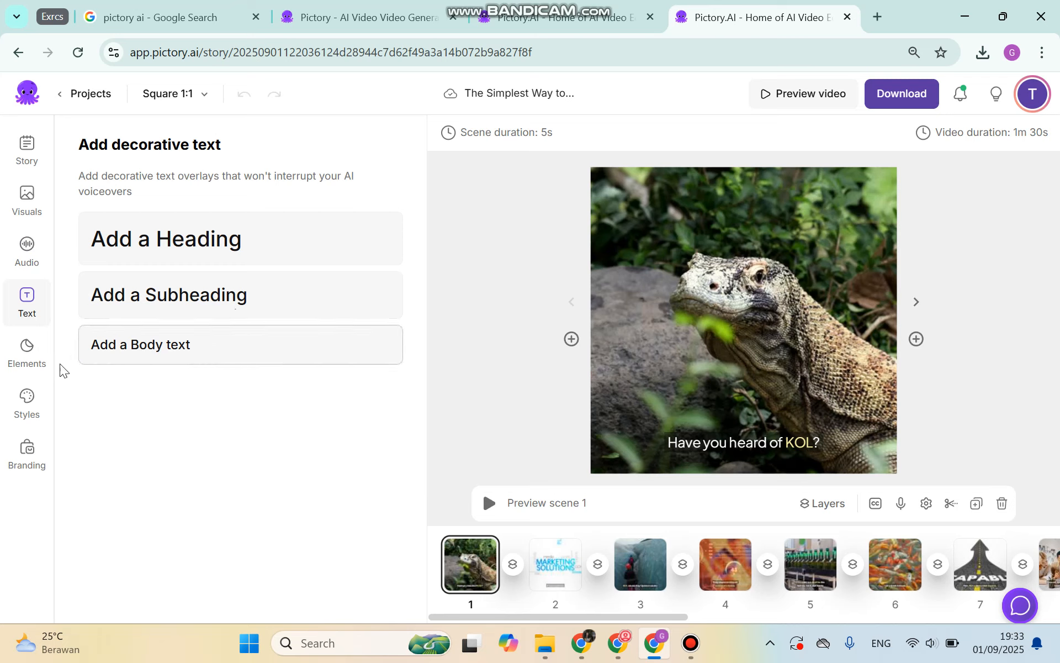
{"action": "left_click", "coordinate": [33, 371]}
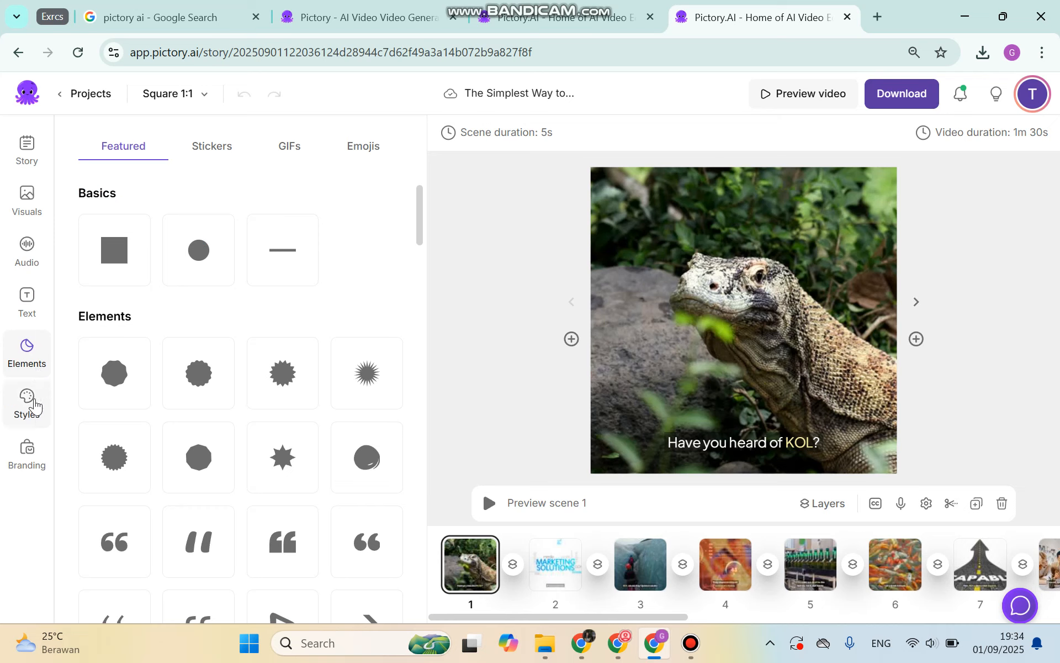
{"action": "left_click", "coordinate": [29, 403]}
{"action": "left_click", "coordinate": [34, 471]}
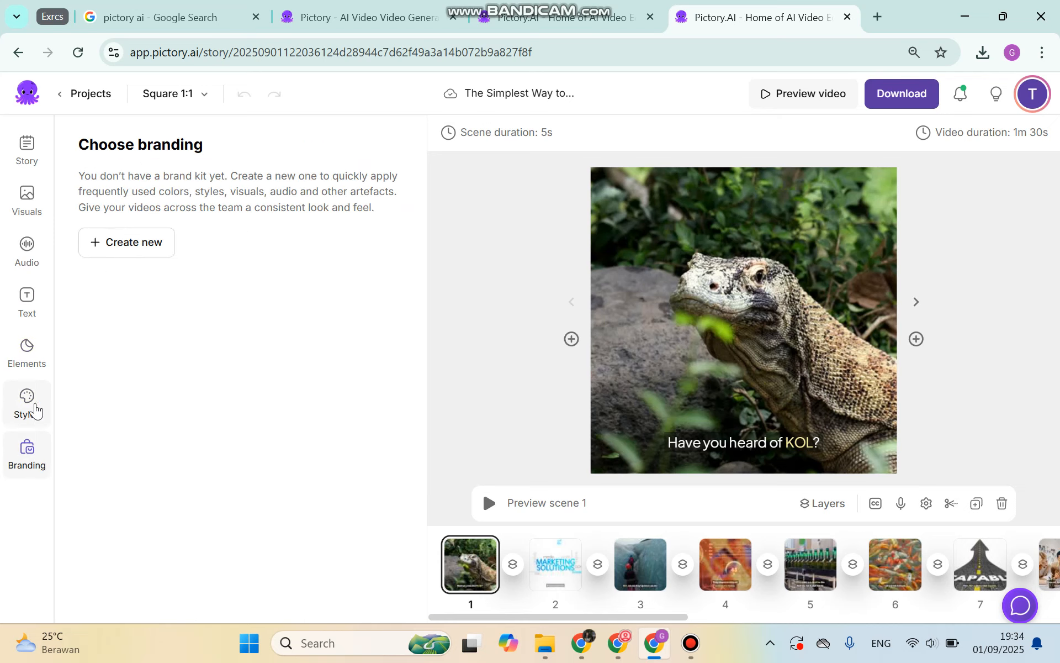
{"action": "left_click", "coordinate": [38, 162]}
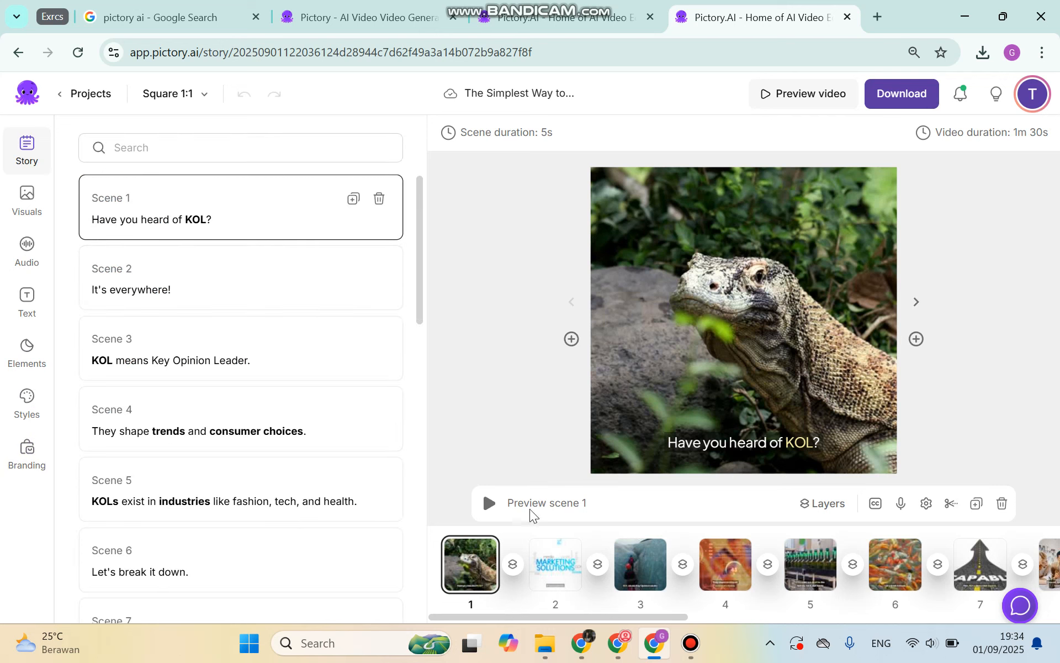
- Play the previews of scene 1 and scene 2 individually
{"action": "left_click", "coordinate": [499, 508]}
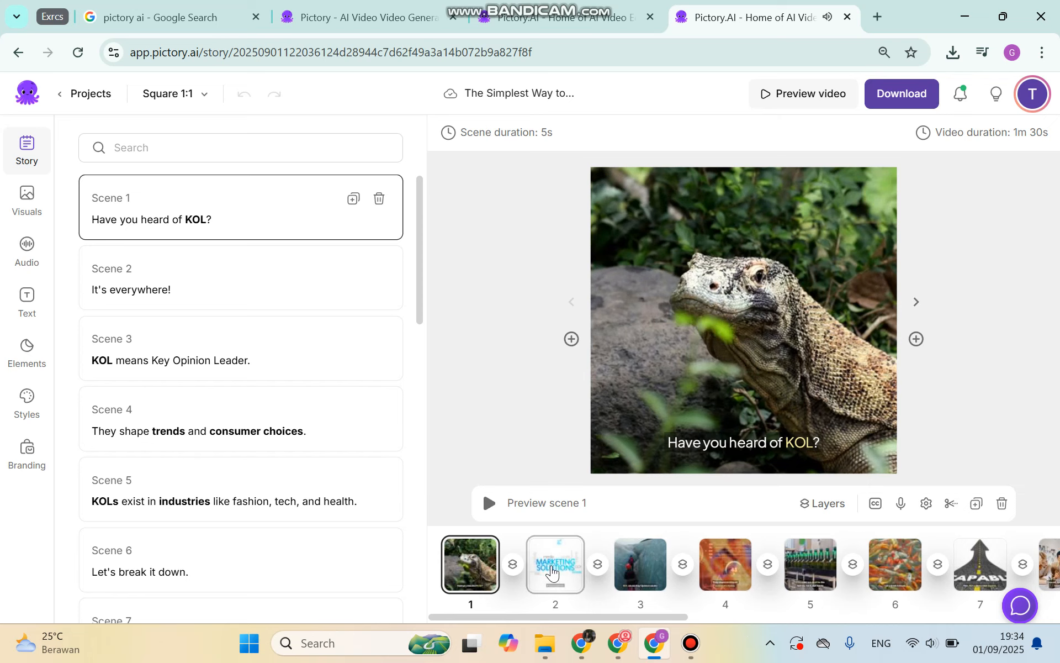
{"action": "left_click", "coordinate": [553, 573]}
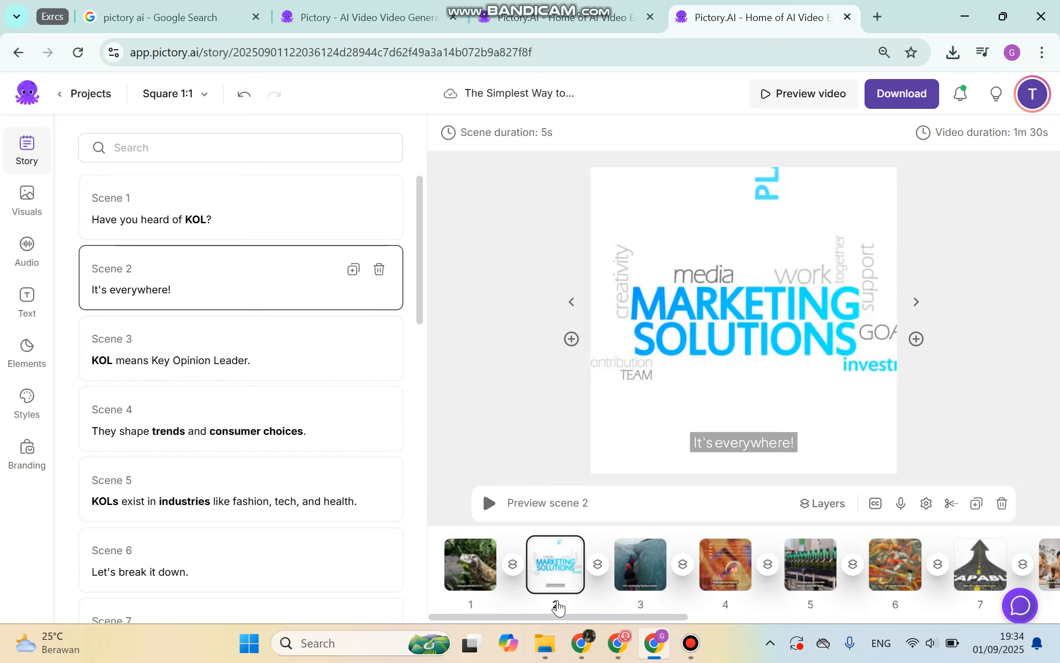
{"action": "left_click", "coordinate": [489, 503]}
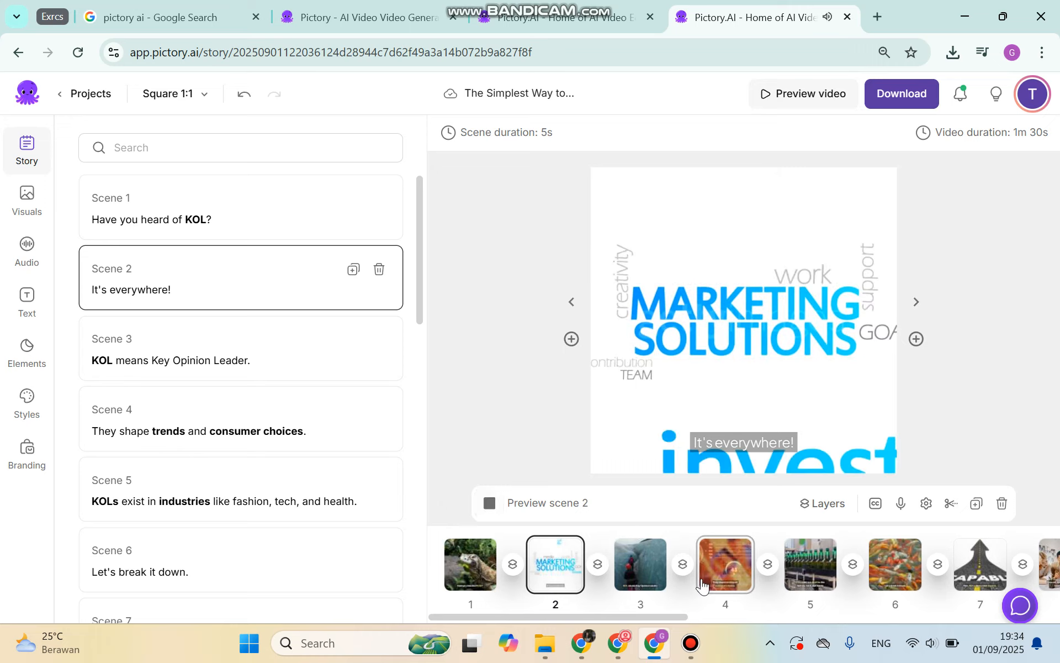
{"action": "left_click", "coordinate": [490, 503]}
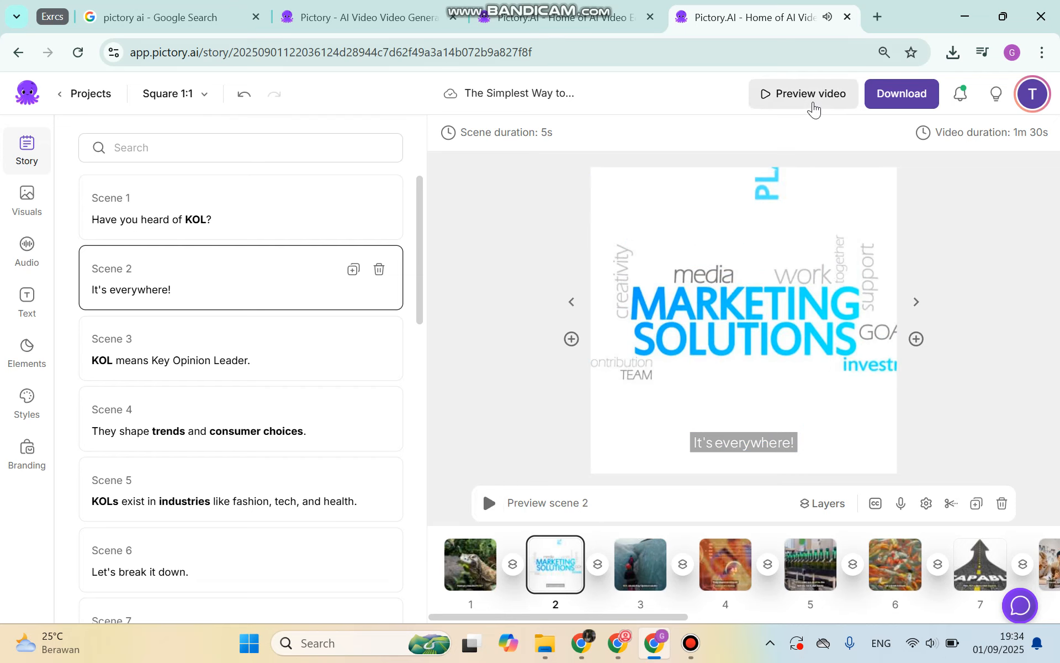
- Play the preview of the whole video through its first scenes, pause it and close the preview
{"action": "left_click", "coordinate": [812, 95]}
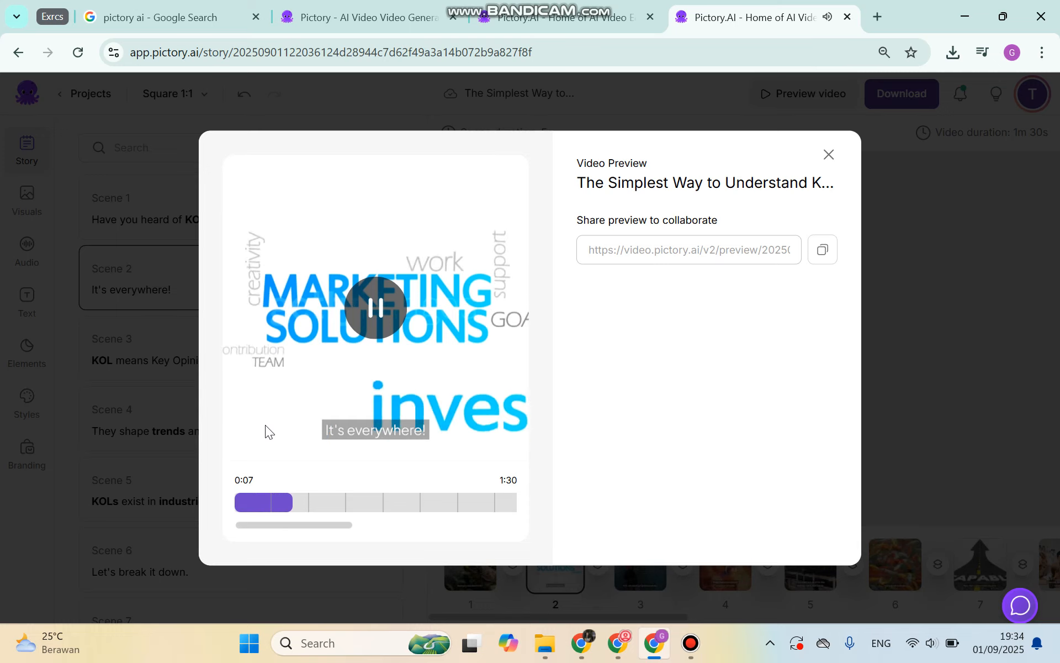
{"action": "key", "text": "space"}
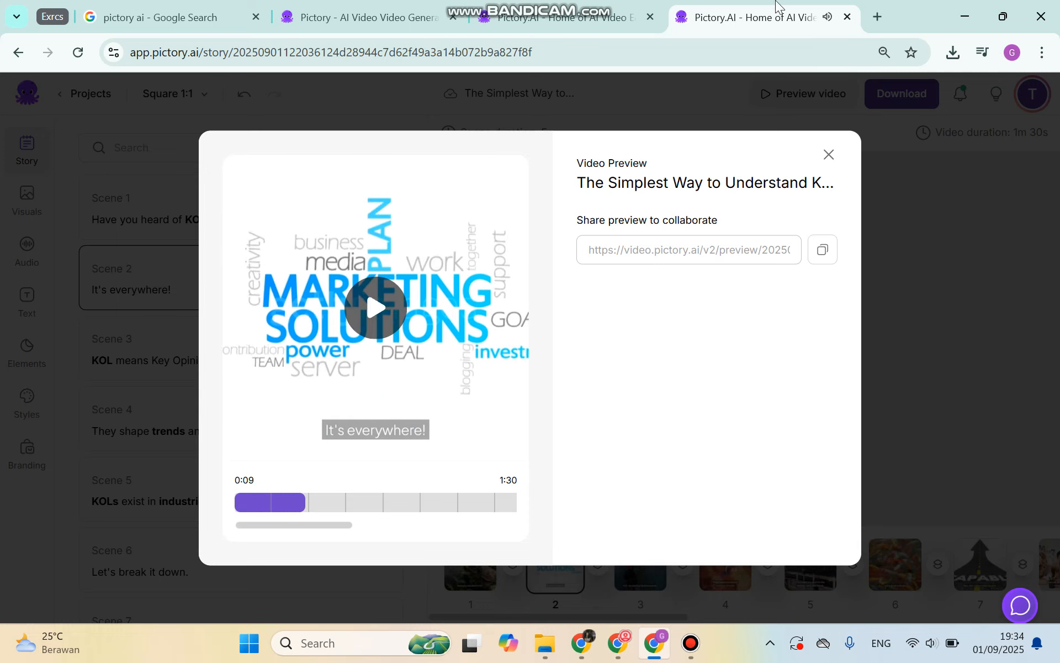
{"action": "left_click", "coordinate": [828, 155]}
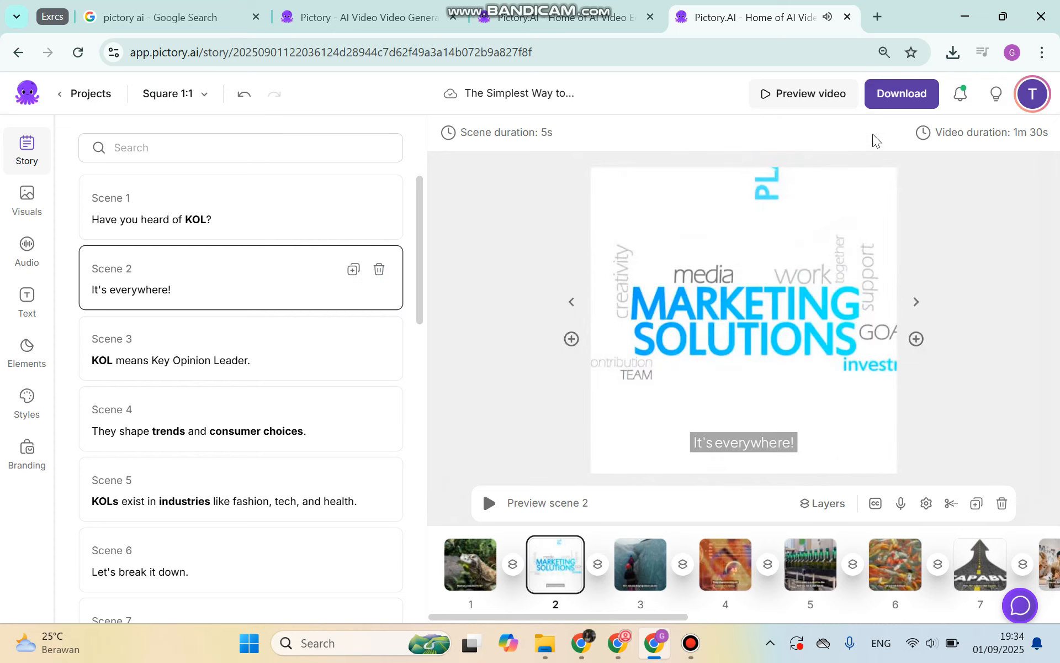
- Generate the video with the free watermark option, download it, and check the browser's download progress
{"action": "left_click", "coordinate": [886, 102]}
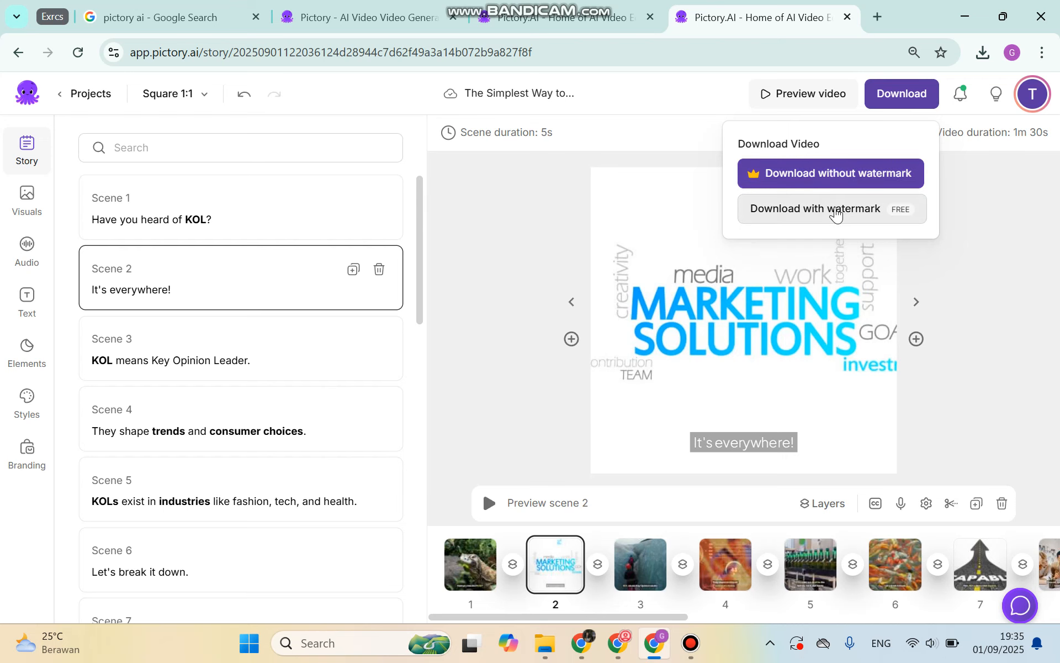
{"action": "left_click", "coordinate": [837, 212]}
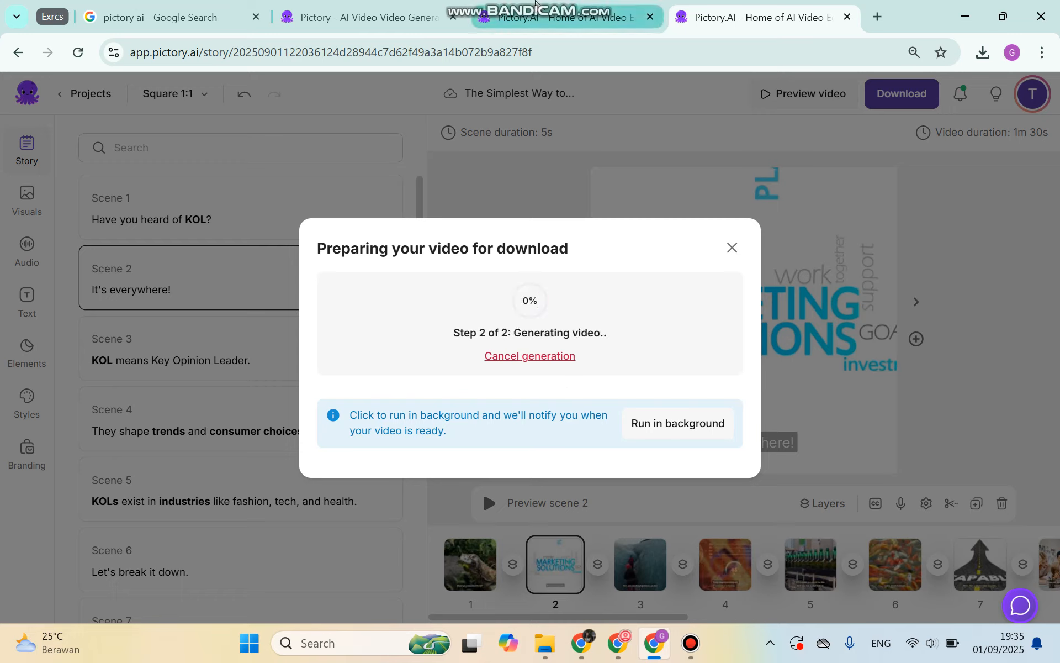
{"action": "mouse_move", "coordinate": [546, 3]}
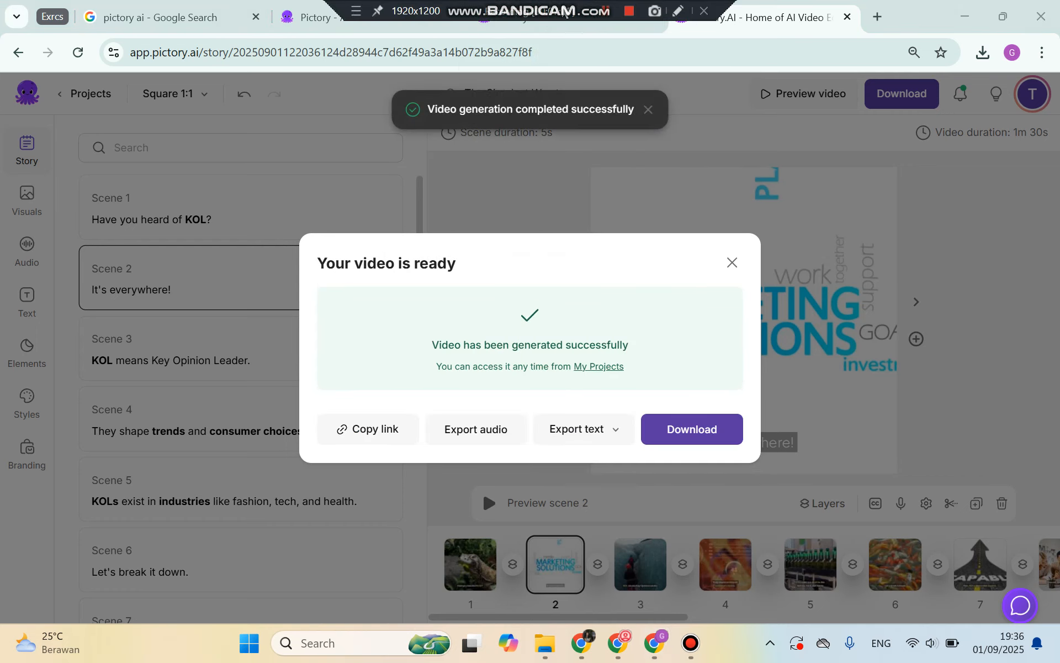
{"action": "left_click", "coordinate": [687, 441]}
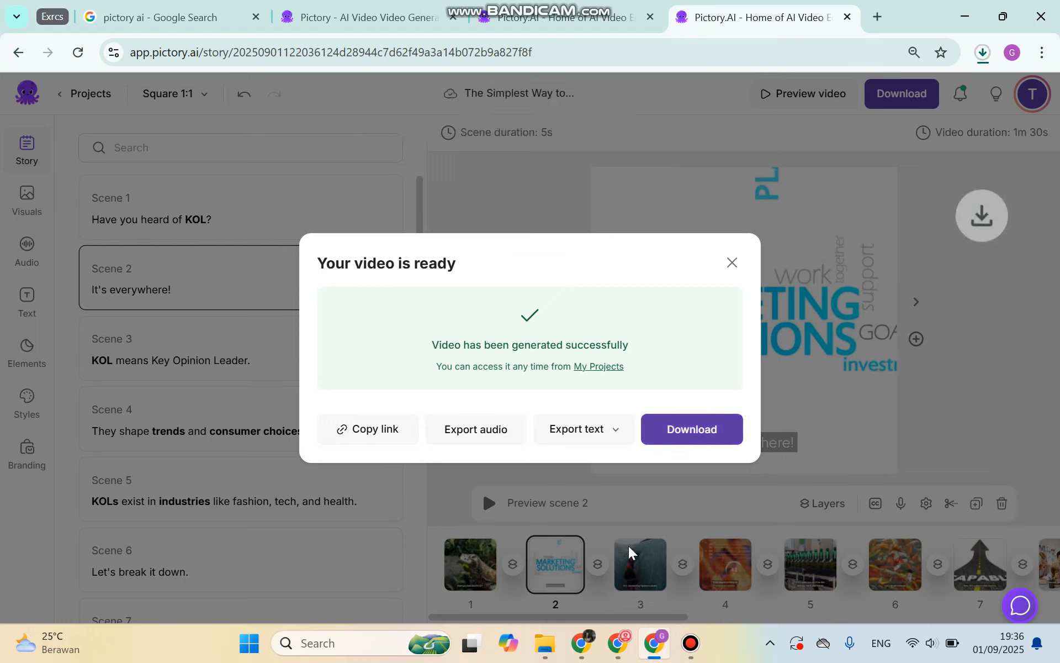
{"action": "left_click", "coordinate": [984, 52]}
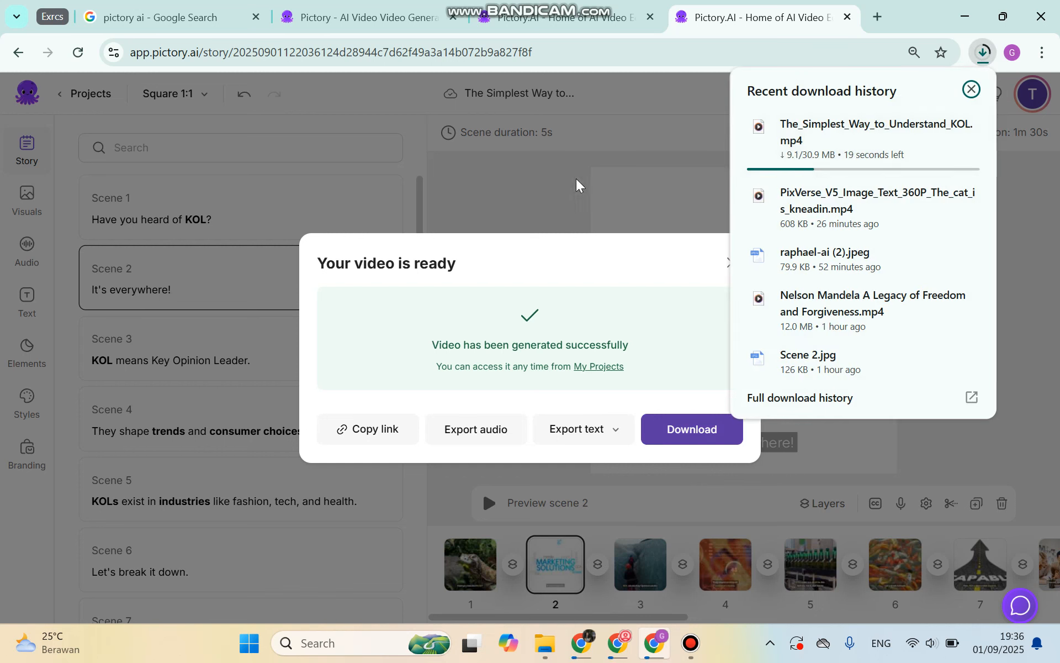
{"action": "left_click", "coordinate": [548, 186]}
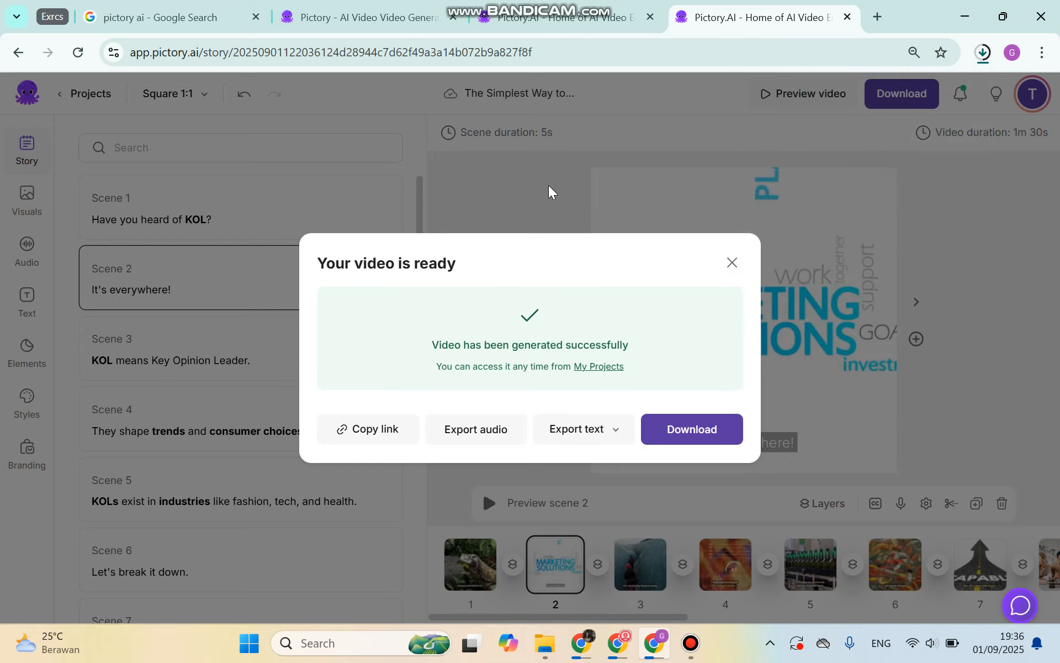